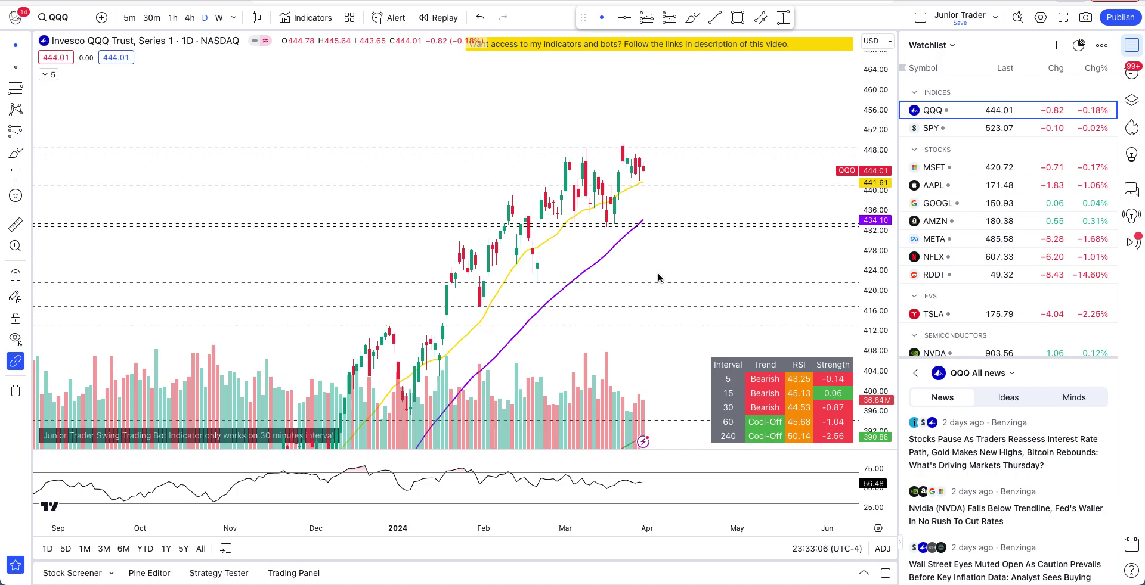
Open the Microsoft (MSFT) daily chart from the watchlist and frame its February to April 2024 candles at larger scale
{"action": "scroll", "coordinate": [678, 237], "scroll_direction": "up", "scroll_amount": 2}
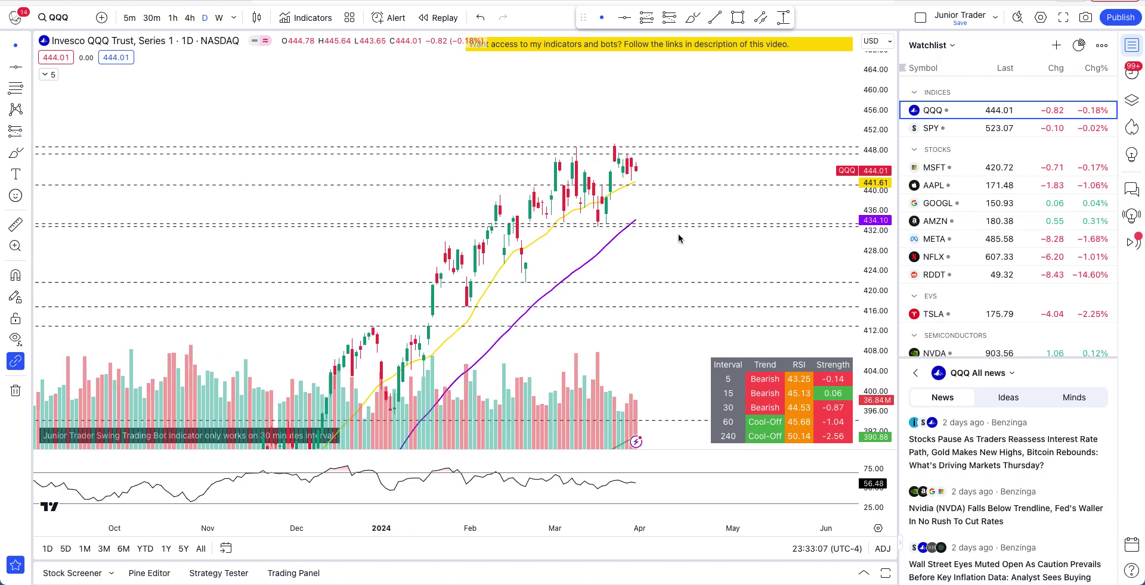
{"action": "left_click", "coordinate": [964, 171]}
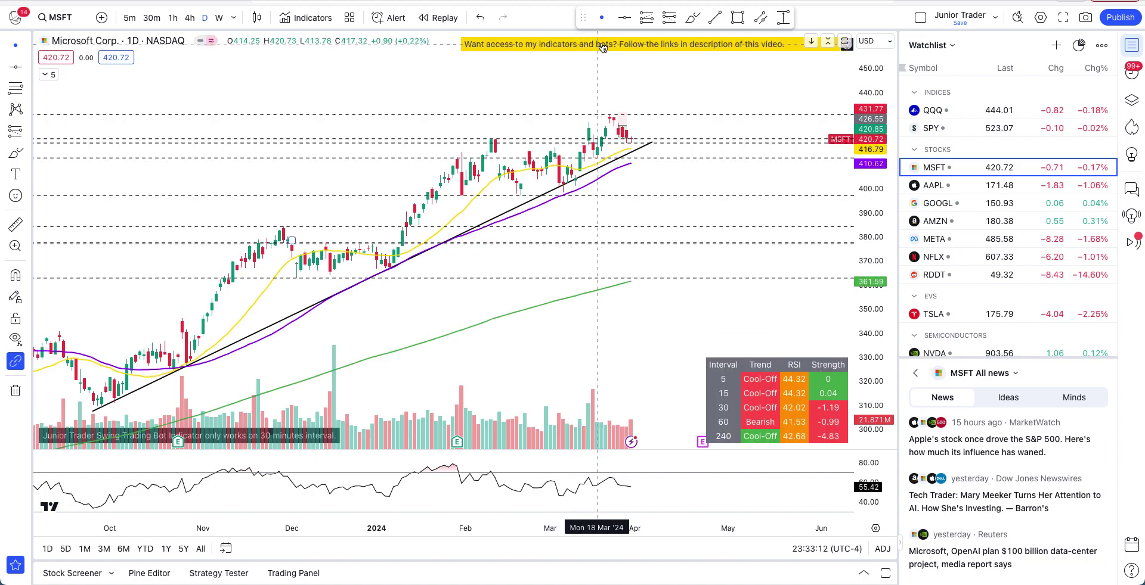
{"action": "left_click_drag", "start_coordinate": [609, 76], "coordinate": [667, 144]}
{"action": "scroll", "coordinate": [667, 143], "scroll_direction": "up", "scroll_amount": 3}
{"action": "left_click_drag", "start_coordinate": [876, 342], "coordinate": [879, 199]}
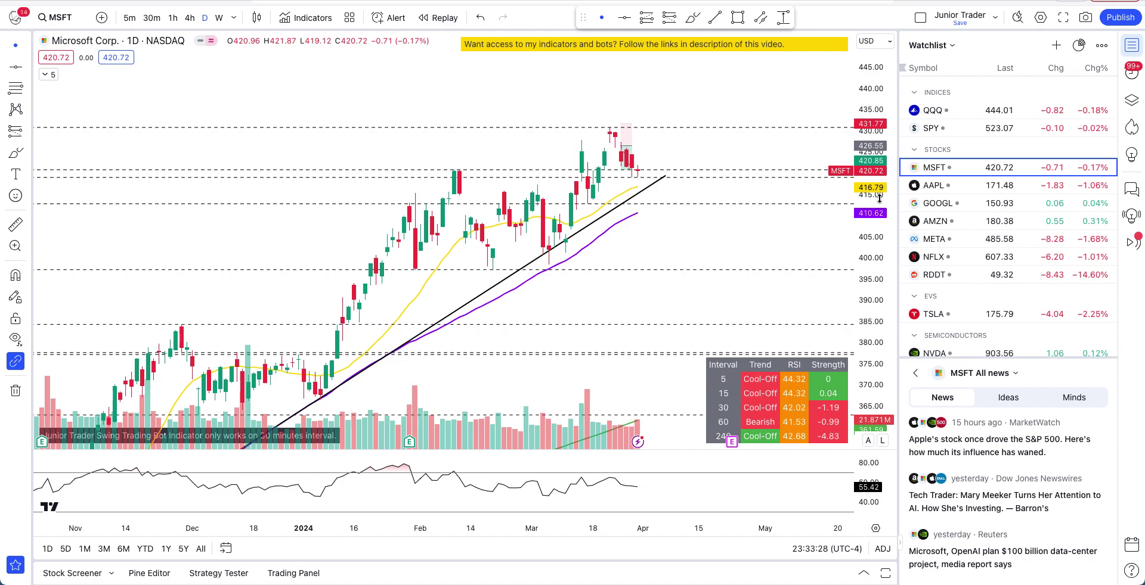
{"action": "scroll", "coordinate": [689, 192], "scroll_direction": "up", "scroll_amount": 2}
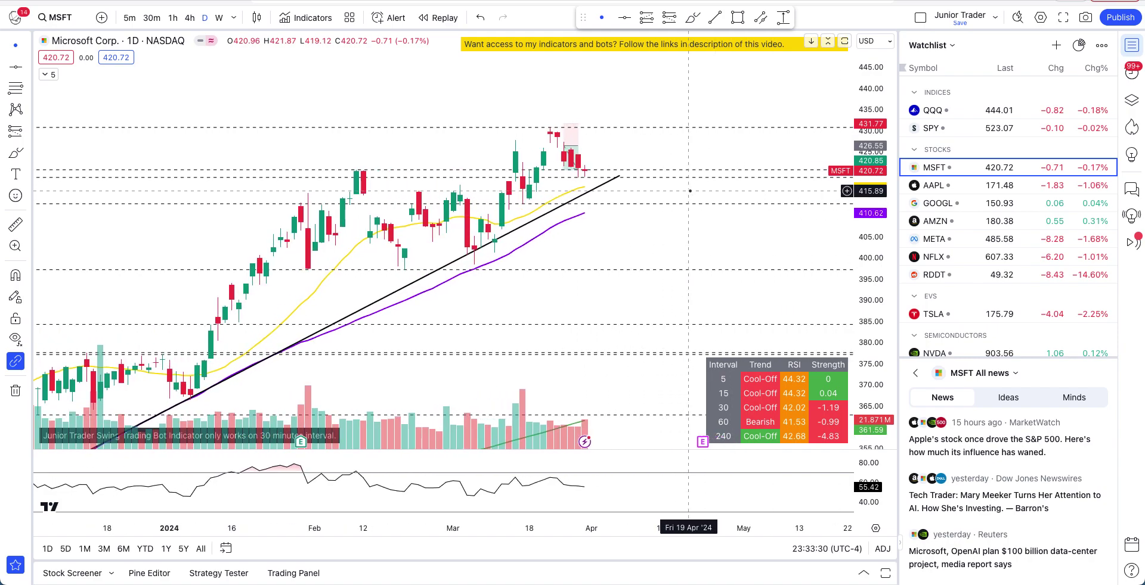
{"action": "left_click_drag", "start_coordinate": [868, 256], "coordinate": [869, 239]}
{"action": "left_click_drag", "start_coordinate": [510, 69], "coordinate": [431, 135]}
{"action": "left_click_drag", "start_coordinate": [881, 275], "coordinate": [881, 255]}
Circle the lows of the late-March candles and the whole pullback from the March high with the Brush, undoing each mark
{"action": "left_click", "coordinate": [693, 17]}
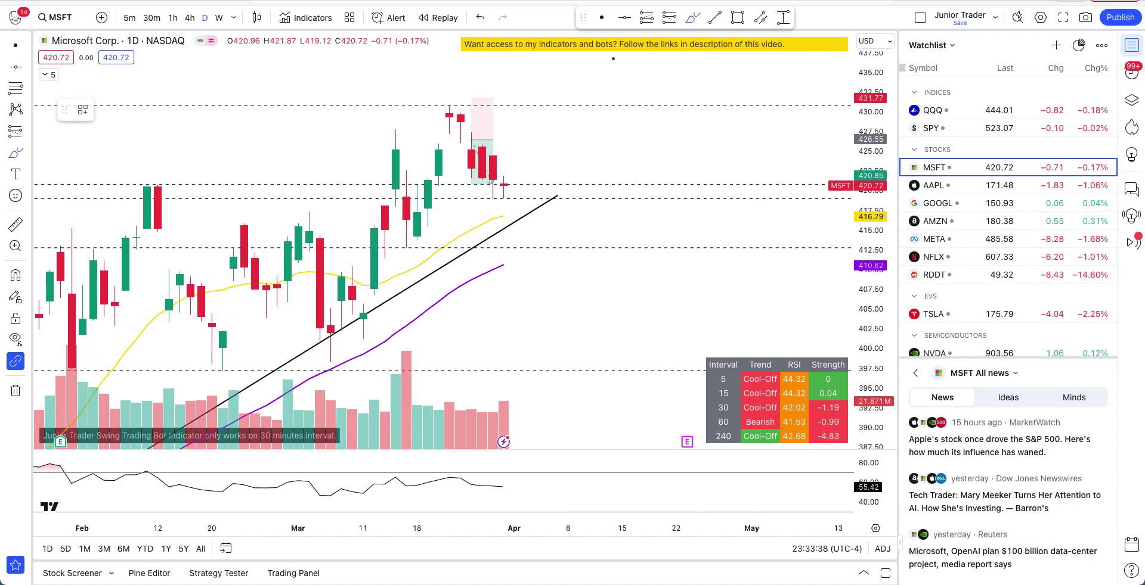
{"action": "mouse_move", "coordinate": [506, 130]}
{"action": "left_mouse_down"}
{"action": "mouse_move", "coordinate": [451, 160]}
{"action": "mouse_move", "coordinate": [481, 192]}
{"action": "mouse_move", "coordinate": [503, 136]}
{"action": "left_mouse_up"}
{"action": "key", "text": "ctrl+z"}
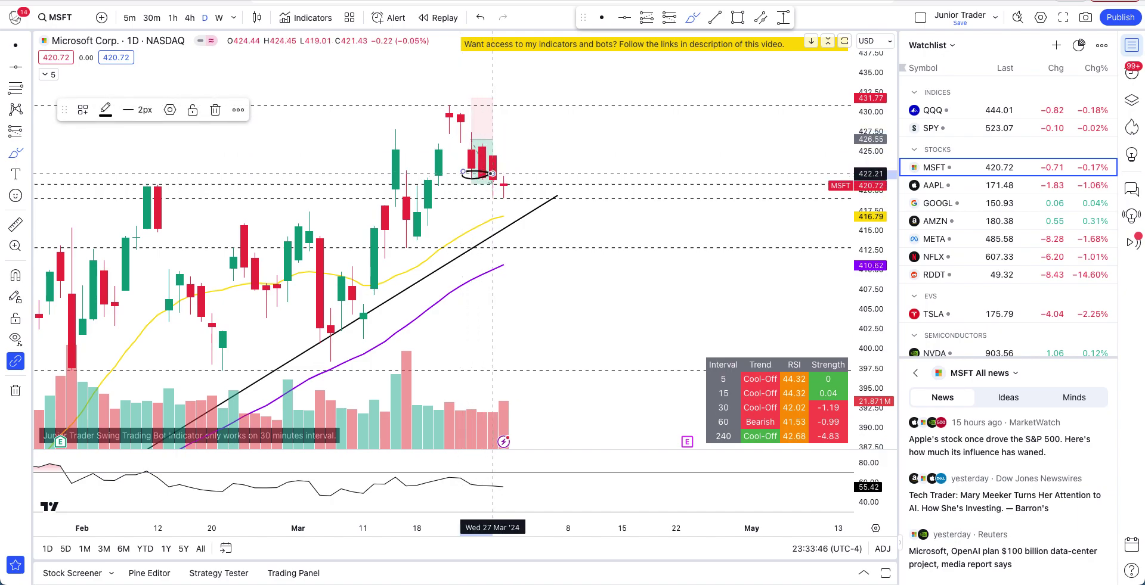
{"action": "key", "text": "ctrl+z"}
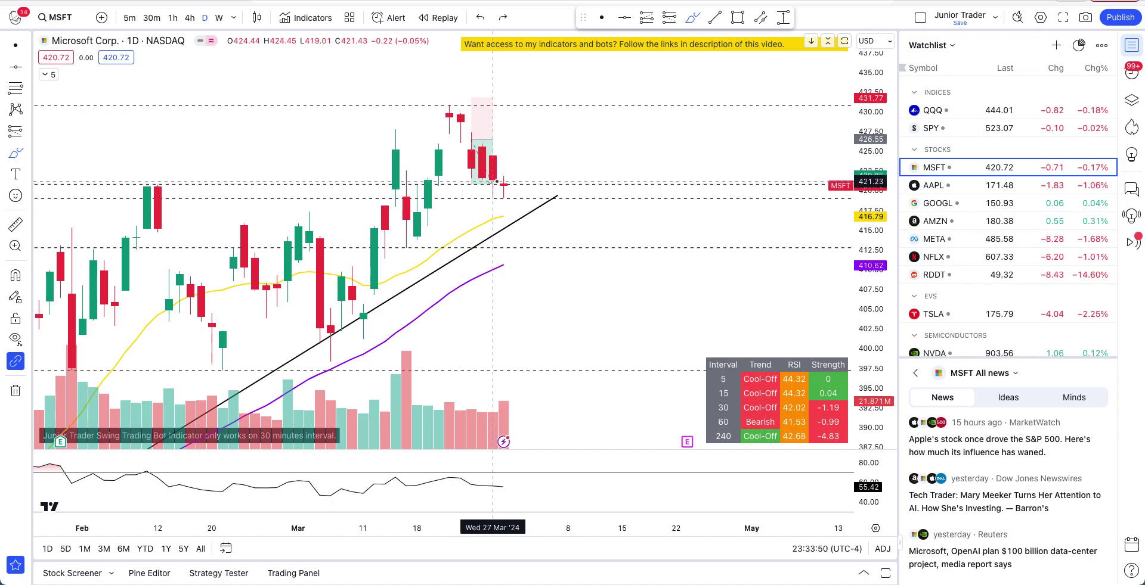
{"action": "mouse_move", "coordinate": [497, 180]}
{"action": "left_mouse_down"}
{"action": "mouse_move", "coordinate": [477, 172]}
{"action": "mouse_move", "coordinate": [490, 182]}
{"action": "left_mouse_up"}
{"action": "key", "text": "ctrl+z"}
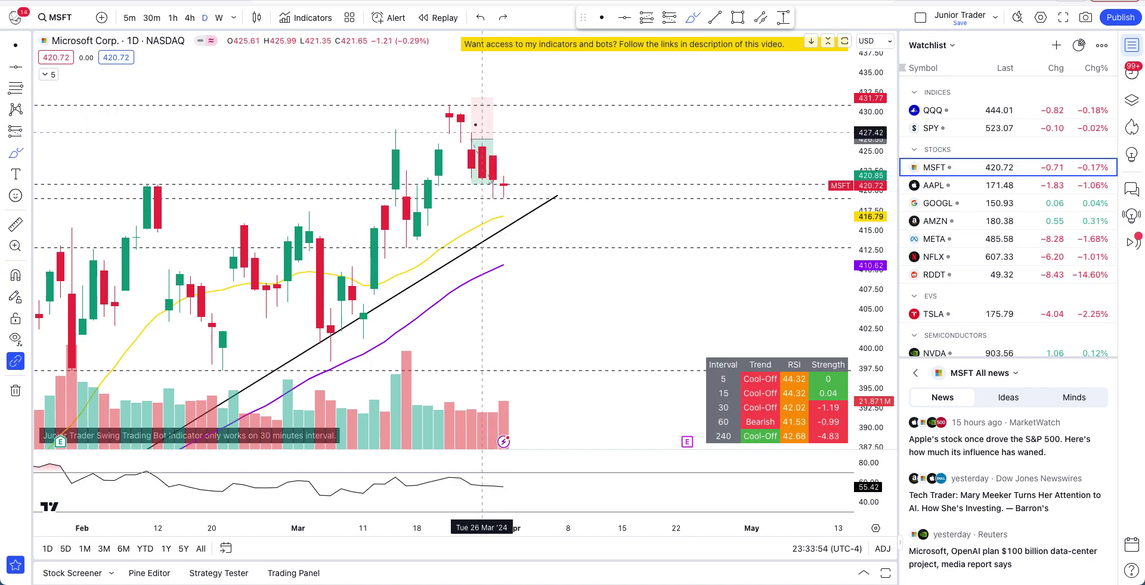
{"action": "mouse_move", "coordinate": [446, 108]}
{"action": "left_mouse_down"}
{"action": "mouse_move", "coordinate": [517, 123]}
{"action": "mouse_move", "coordinate": [485, 184]}
{"action": "mouse_move", "coordinate": [452, 111]}
{"action": "mouse_move", "coordinate": [481, 117]}
{"action": "left_mouse_up"}
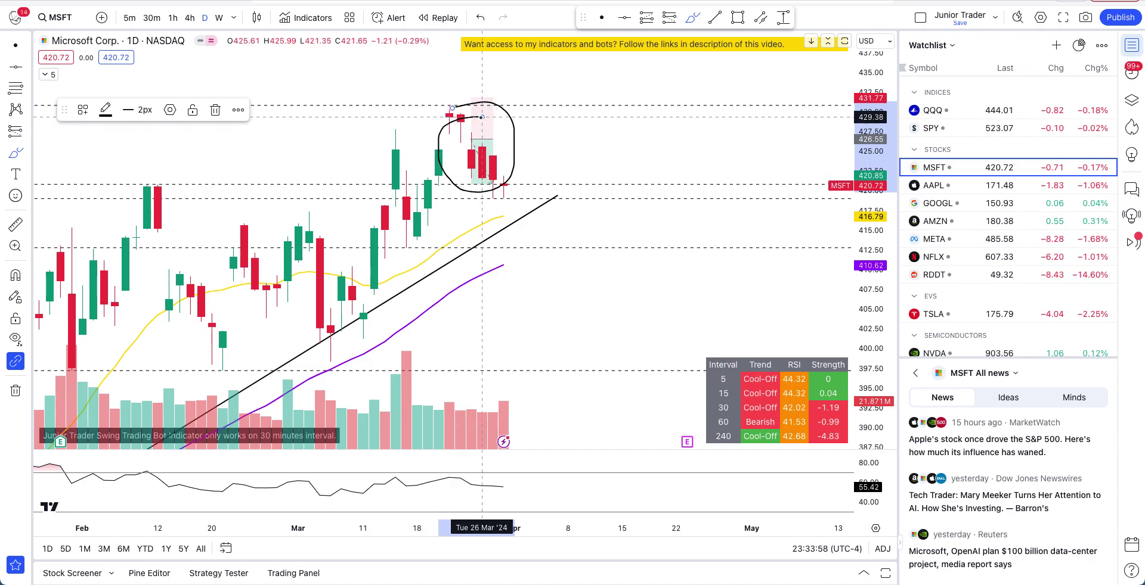
{"action": "key", "text": "ctrl+z"}
Sketch a downward and an upward price path from the end of the rising trendline with the Brush, undoing each
{"action": "scroll", "coordinate": [520, 269], "scroll_direction": "down", "scroll_amount": 3}
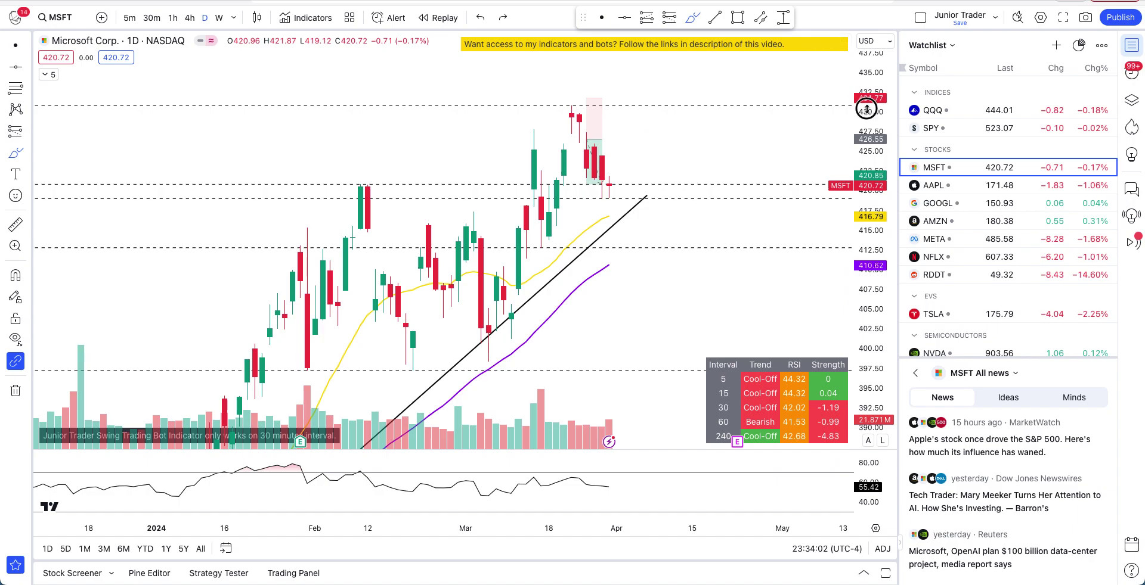
{"action": "left_click_drag", "start_coordinate": [866, 111], "coordinate": [866, 163]}
{"action": "scroll", "coordinate": [691, 195], "scroll_direction": "down", "scroll_amount": 4}
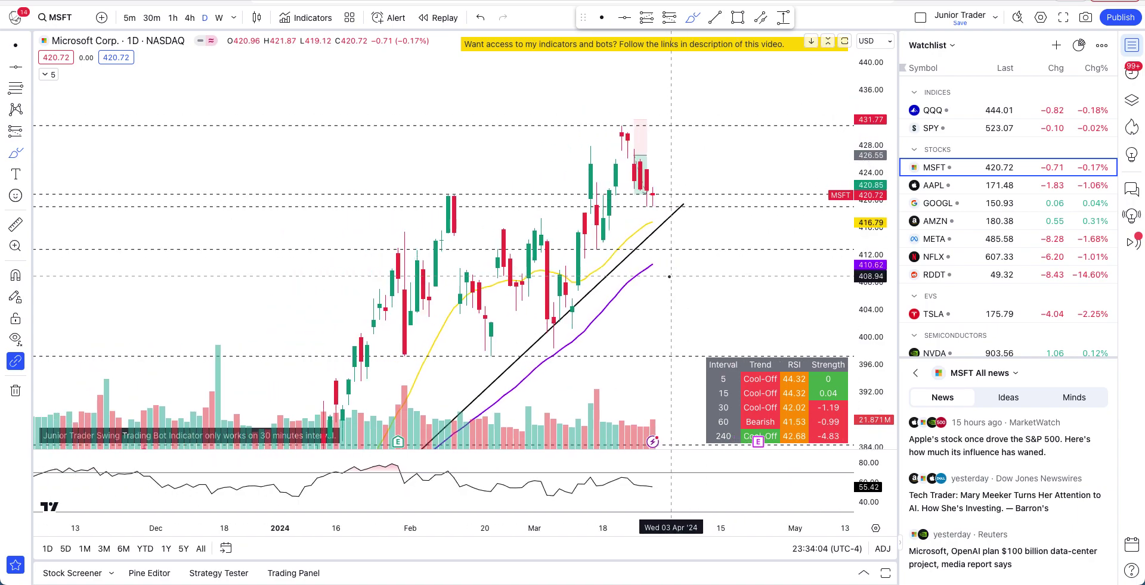
{"action": "mouse_move", "coordinate": [692, 195]}
{"action": "left_mouse_down"}
{"action": "mouse_move", "coordinate": [733, 238]}
{"action": "mouse_move", "coordinate": [735, 263]}
{"action": "left_mouse_up"}
{"action": "key", "text": "ctrl+z"}
{"action": "left_click_drag", "start_coordinate": [691, 206], "coordinate": [742, 154]}
{"action": "key", "text": "ctrl+z"}
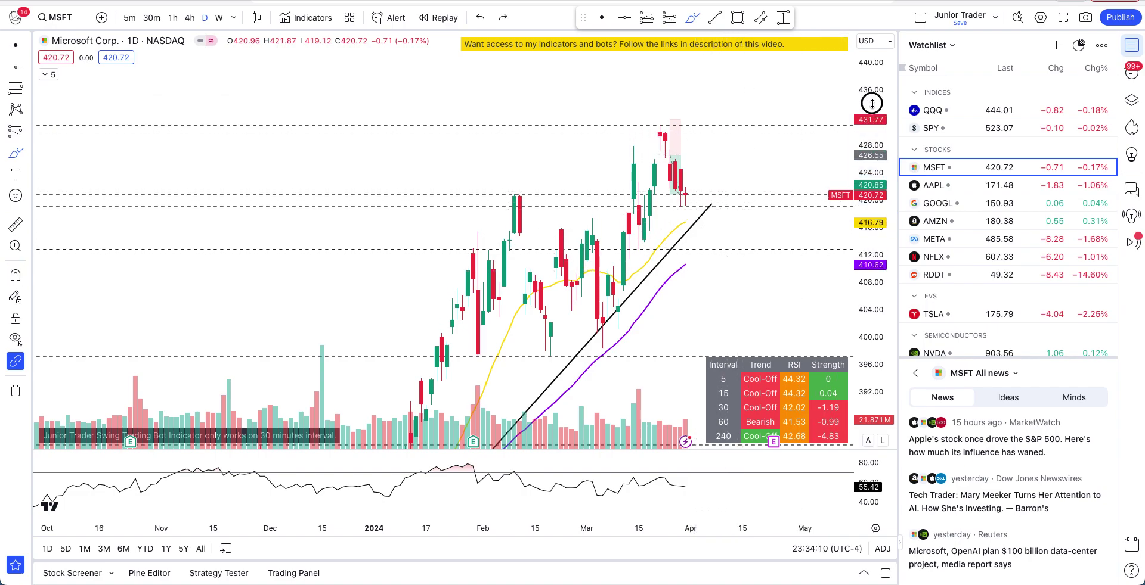
Circle the early-April zone around the trendline and moving averages with the Brush and sketch a drop below it, undoing both marks
{"action": "left_click", "coordinate": [503, 17]}
{"action": "left_click", "coordinate": [601, 17]}
{"action": "mouse_move", "coordinate": [602, 132]}
{"action": "left_mouse_down"}
{"action": "mouse_move", "coordinate": [524, 89]}
{"action": "mouse_move", "coordinate": [538, 67]}
{"action": "left_mouse_up"}
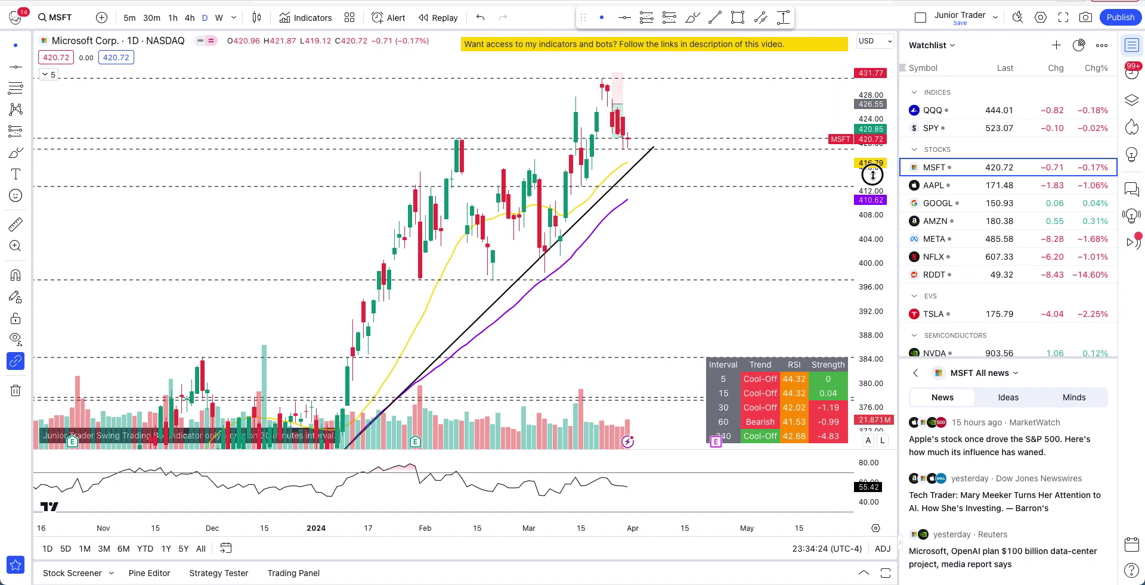
{"action": "left_click_drag", "start_coordinate": [872, 171], "coordinate": [872, 193]}
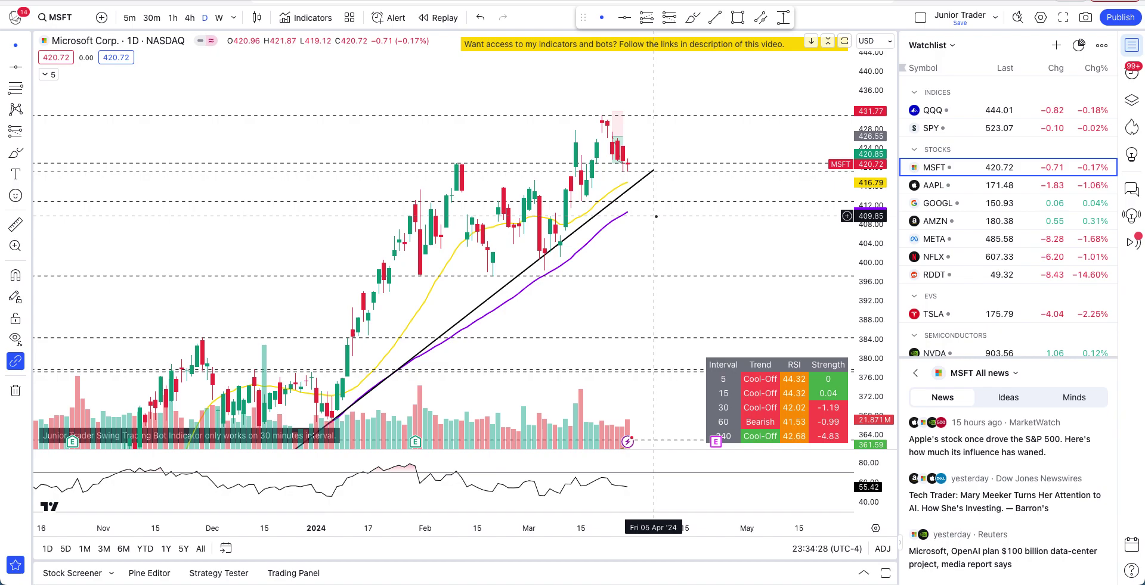
{"action": "left_click", "coordinate": [692, 17]}
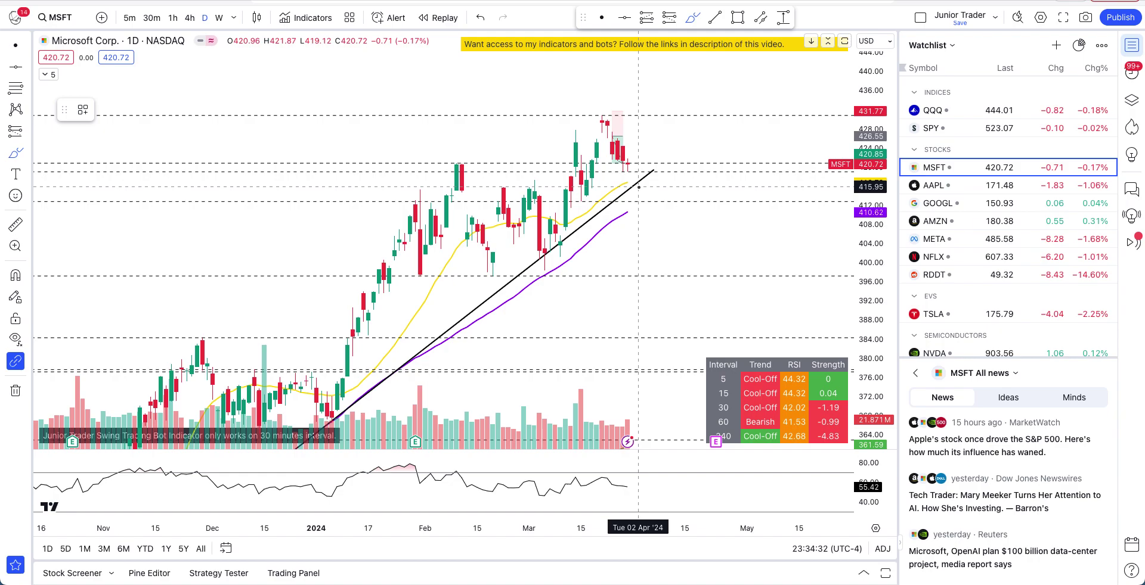
{"action": "mouse_move", "coordinate": [651, 169]}
{"action": "left_mouse_down"}
{"action": "mouse_move", "coordinate": [613, 186]}
{"action": "mouse_move", "coordinate": [626, 231]}
{"action": "mouse_move", "coordinate": [669, 208]}
{"action": "mouse_move", "coordinate": [659, 156]}
{"action": "mouse_move", "coordinate": [641, 161]}
{"action": "left_mouse_up"}
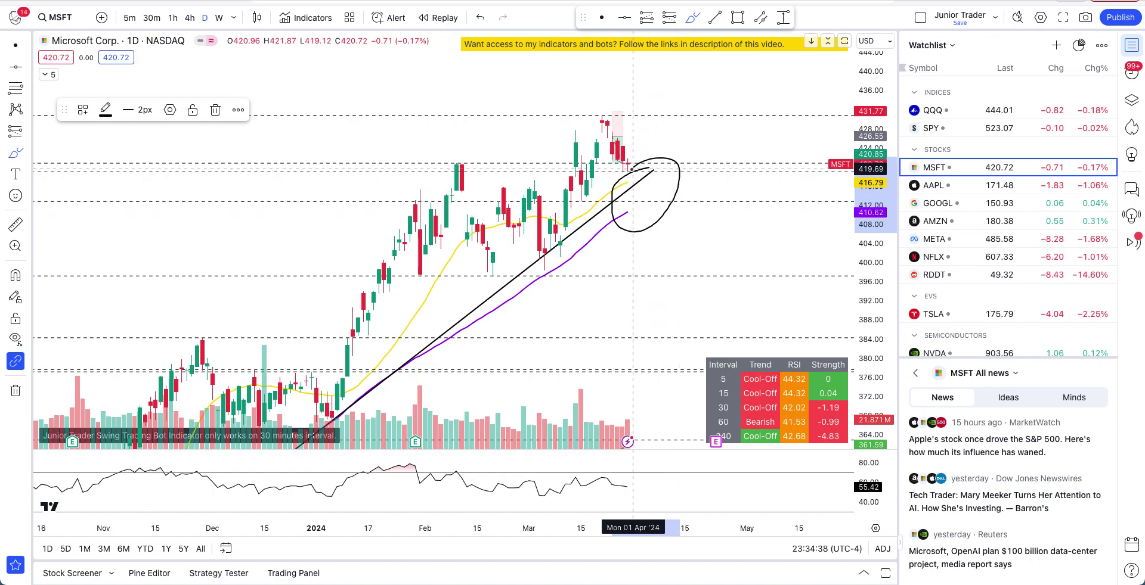
{"action": "key", "text": "ctrl+z"}
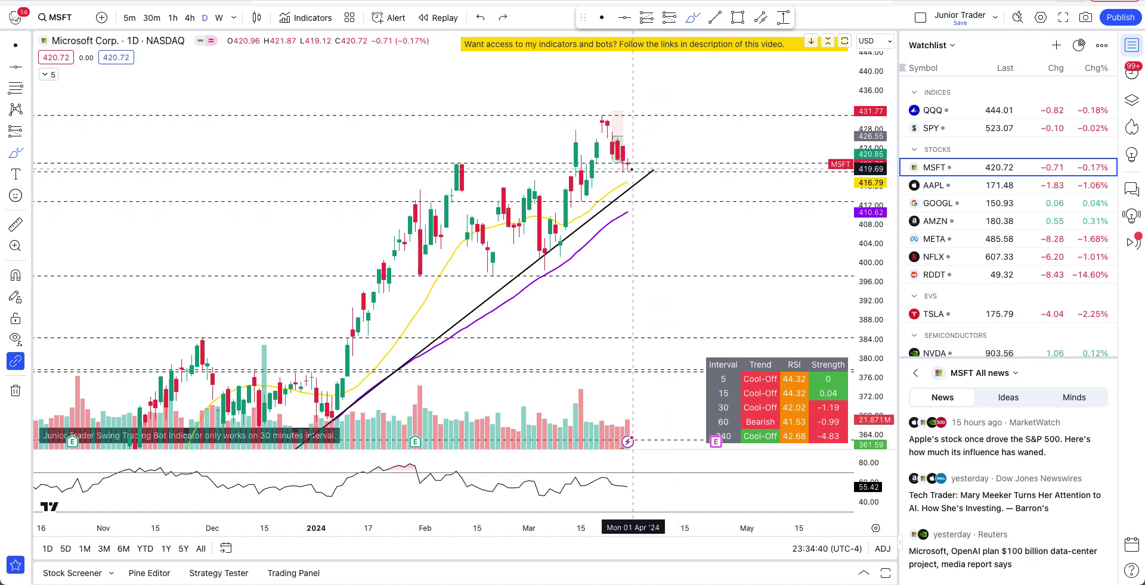
{"action": "mouse_move", "coordinate": [633, 171]}
{"action": "left_mouse_down"}
{"action": "mouse_move", "coordinate": [656, 197]}
{"action": "mouse_move", "coordinate": [658, 303]}
{"action": "left_mouse_up"}
{"action": "key", "text": "ctrl+z"}
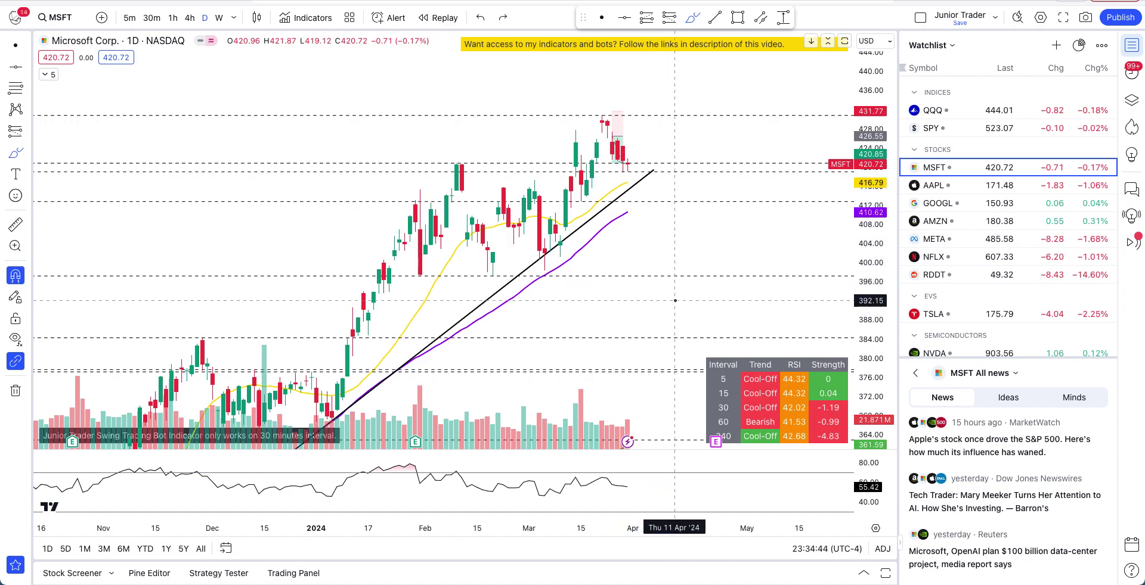
Sketch bounces off the rising trendline and mark the late-March candles above it with the Brush, undoing the strokes
{"action": "scroll", "coordinate": [620, 298], "scroll_direction": "up", "scroll_amount": 2}
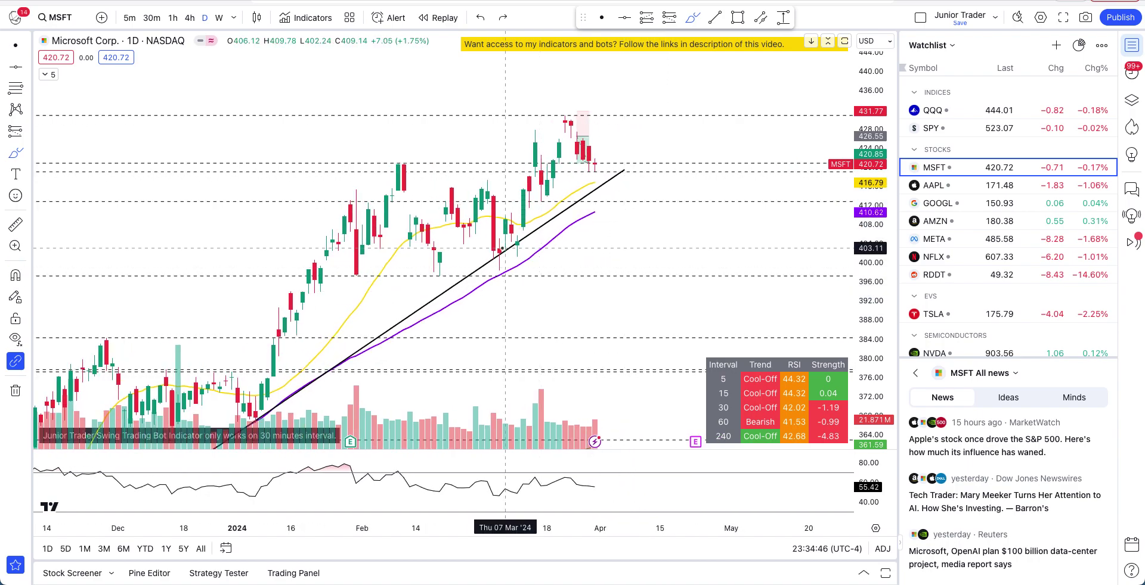
{"action": "mouse_move", "coordinate": [492, 246]}
{"action": "left_mouse_down"}
{"action": "mouse_move", "coordinate": [501, 199]}
{"action": "mouse_move", "coordinate": [511, 248]}
{"action": "mouse_move", "coordinate": [526, 136]}
{"action": "mouse_move", "coordinate": [545, 192]}
{"action": "mouse_move", "coordinate": [563, 123]}
{"action": "mouse_move", "coordinate": [611, 167]}
{"action": "mouse_move", "coordinate": [624, 149]}
{"action": "left_mouse_up"}
{"action": "key", "text": "ctrl+z"}
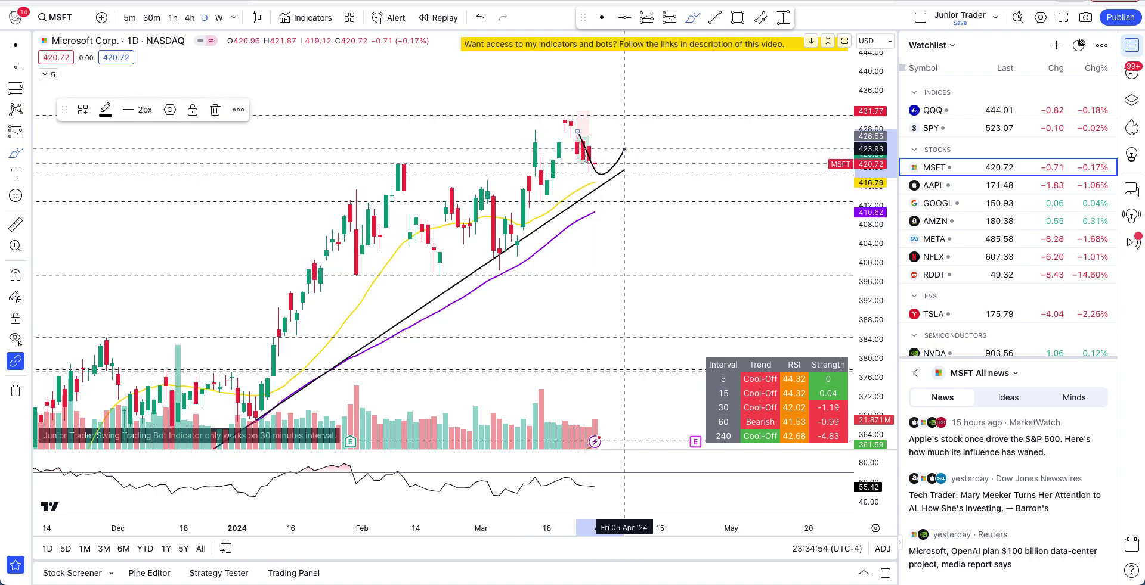
{"action": "key", "text": "ctrl+z"}
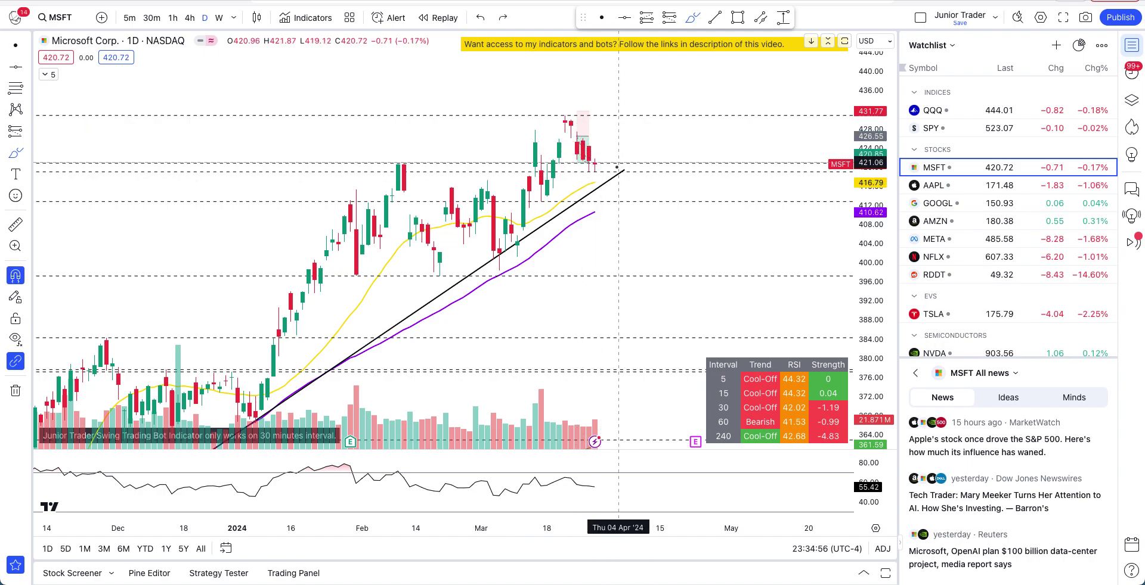
{"action": "key", "text": "ctrl+y"}
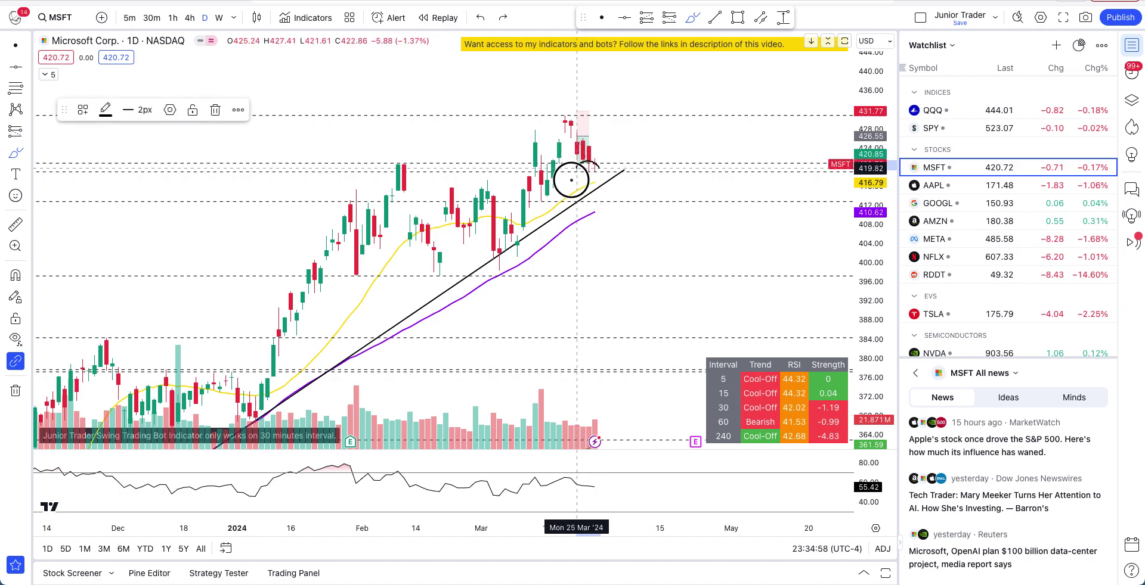
{"action": "key", "text": "ctrl+z"}
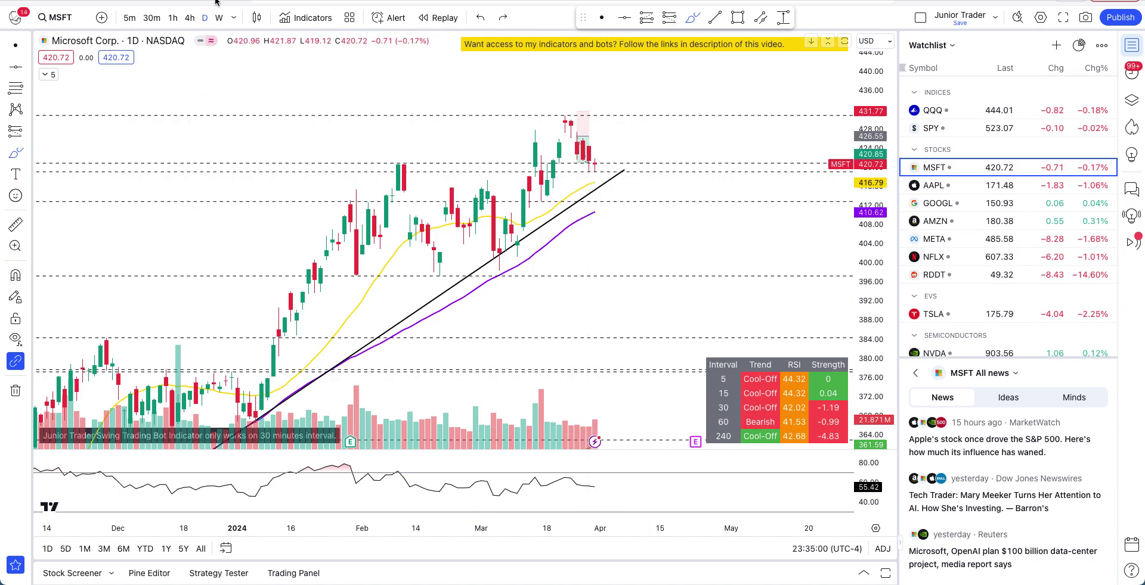
Mark the February high and its level near 420 out to mid-April, and circle the late-March pullback, undoing the marks
{"action": "mouse_move", "coordinate": [392, 151]}
{"action": "left_mouse_down"}
{"action": "mouse_move", "coordinate": [401, 171]}
{"action": "mouse_move", "coordinate": [414, 155]}
{"action": "left_mouse_up"}
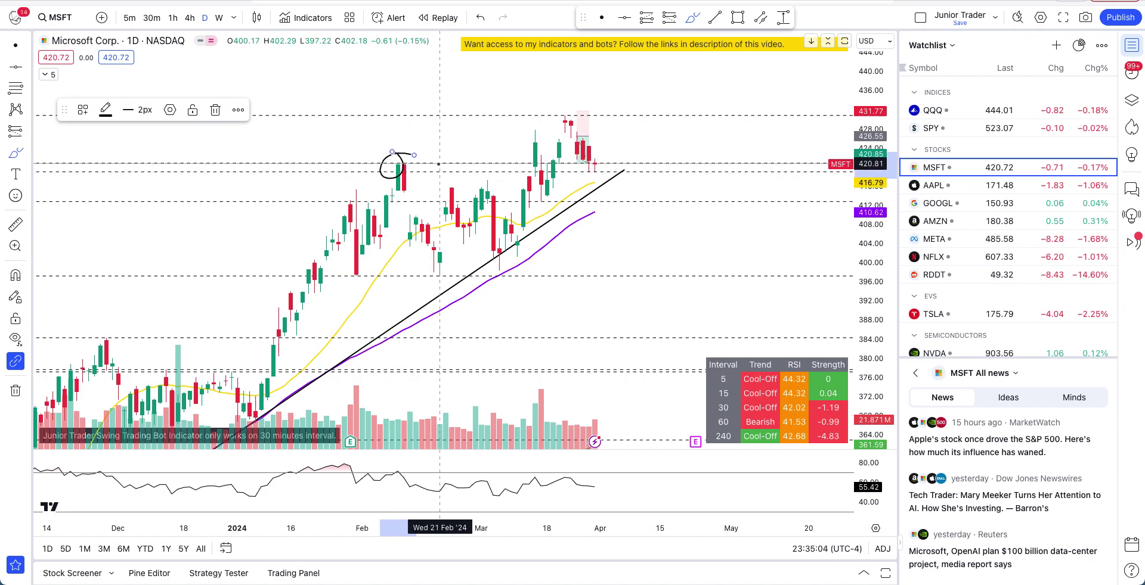
{"action": "left_click_drag", "start_coordinate": [437, 162], "coordinate": [362, 162]}
{"action": "key", "text": "ctrl+z"}
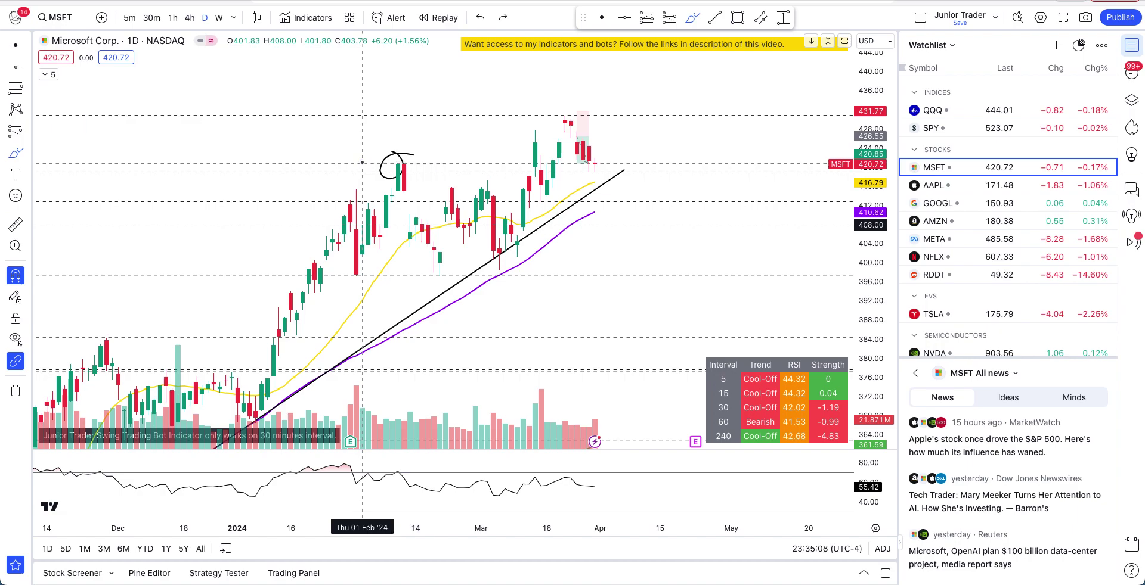
{"action": "left_click_drag", "start_coordinate": [572, 166], "coordinate": [660, 164]}
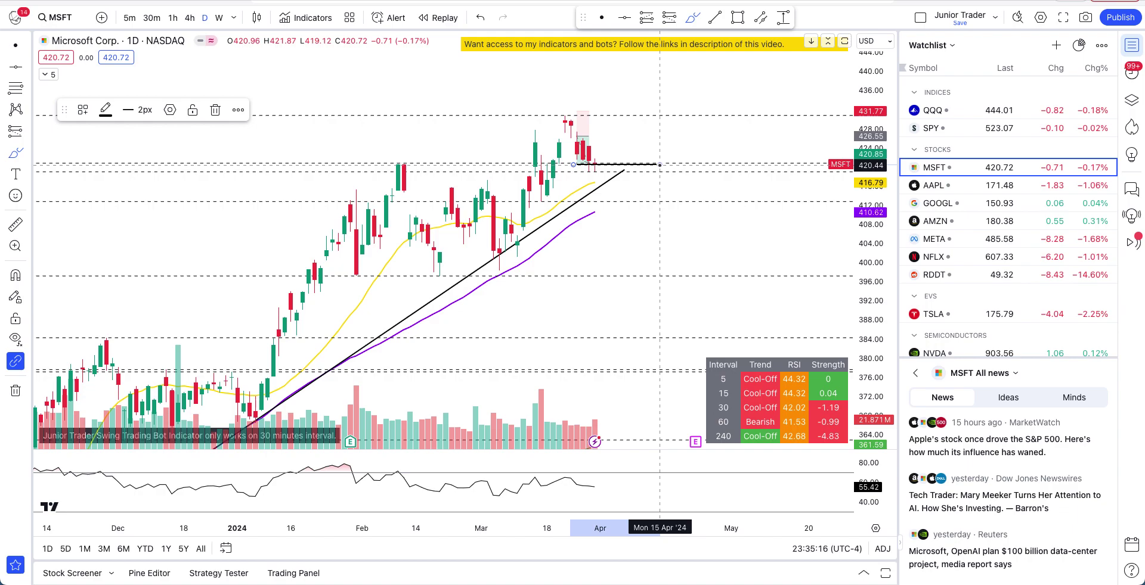
{"action": "key", "text": "ctrl+z"}
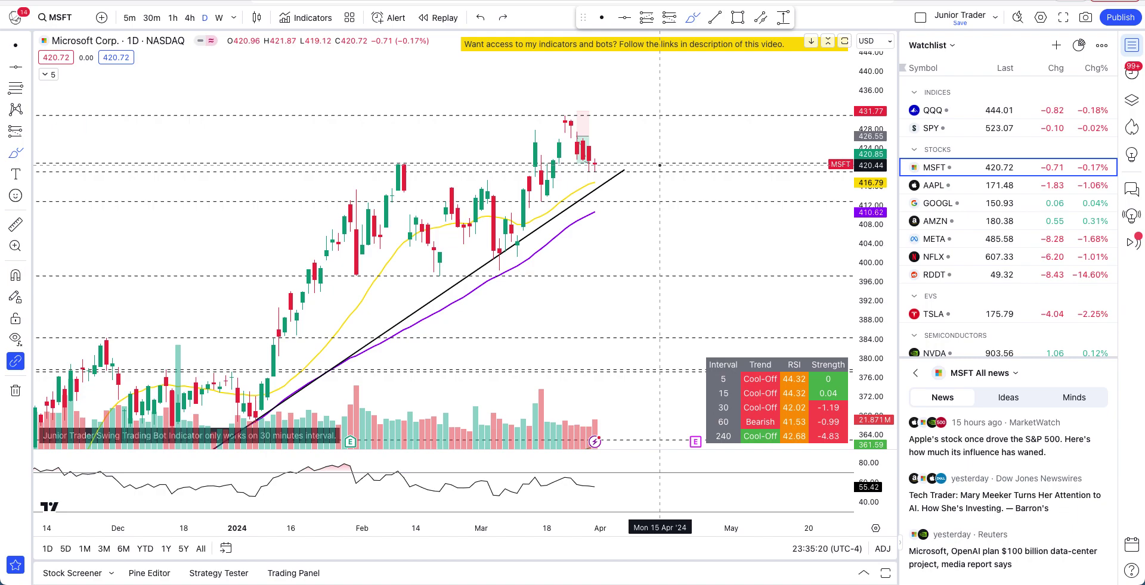
{"action": "mouse_move", "coordinate": [596, 119]}
{"action": "left_mouse_down"}
{"action": "mouse_move", "coordinate": [567, 152]}
{"action": "mouse_move", "coordinate": [601, 170]}
{"action": "mouse_move", "coordinate": [607, 116]}
{"action": "left_mouse_up"}
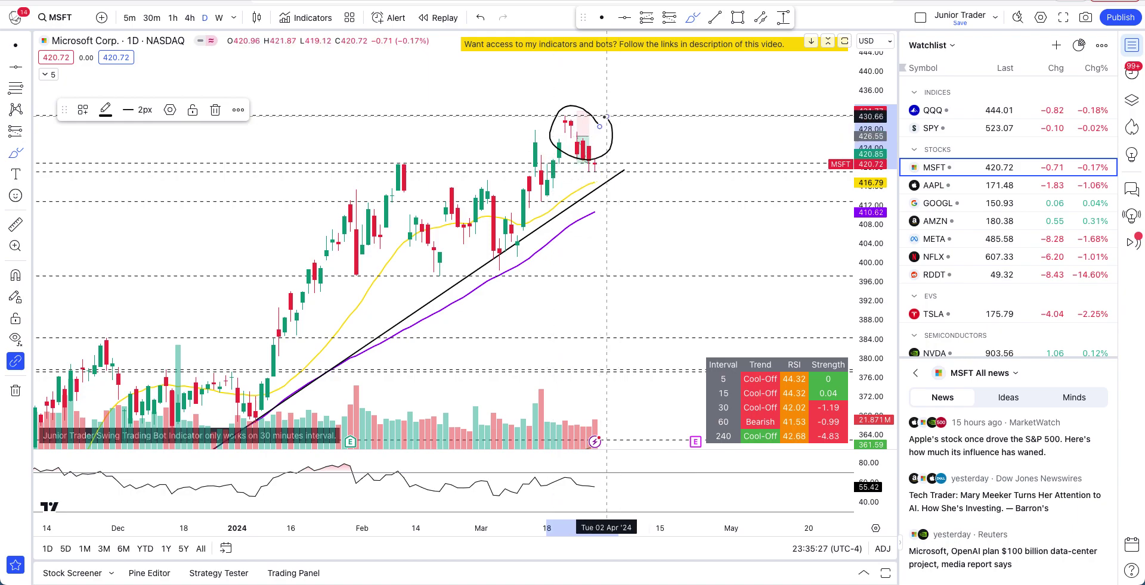
{"action": "key", "text": "ctrl+z"}
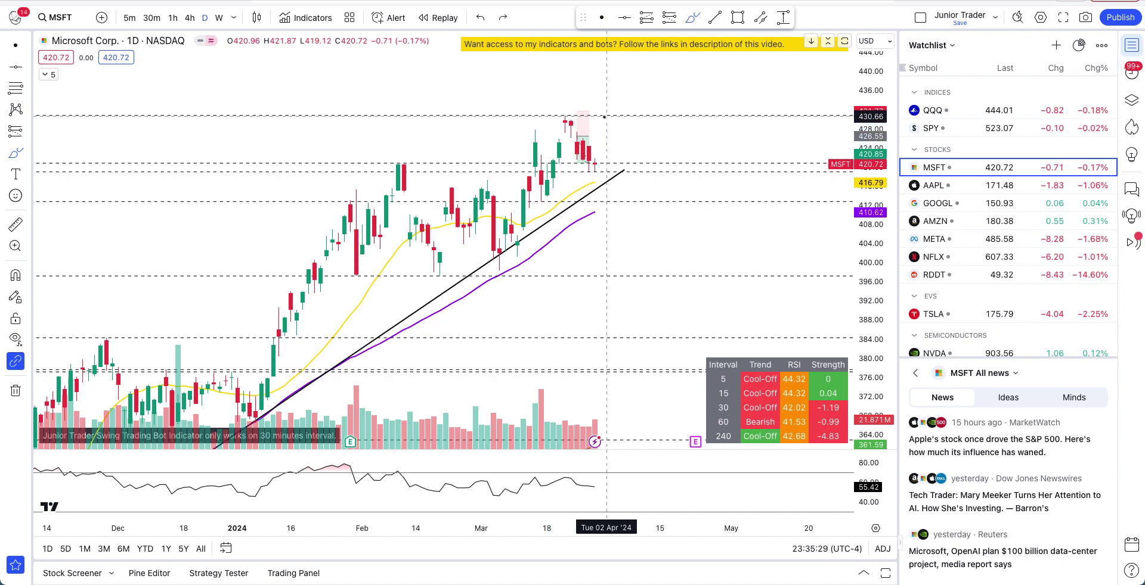
Switch the Microsoft chart to the 1-hour interval and frame the second half of March at larger scale
{"action": "left_click", "coordinate": [176, 21]}
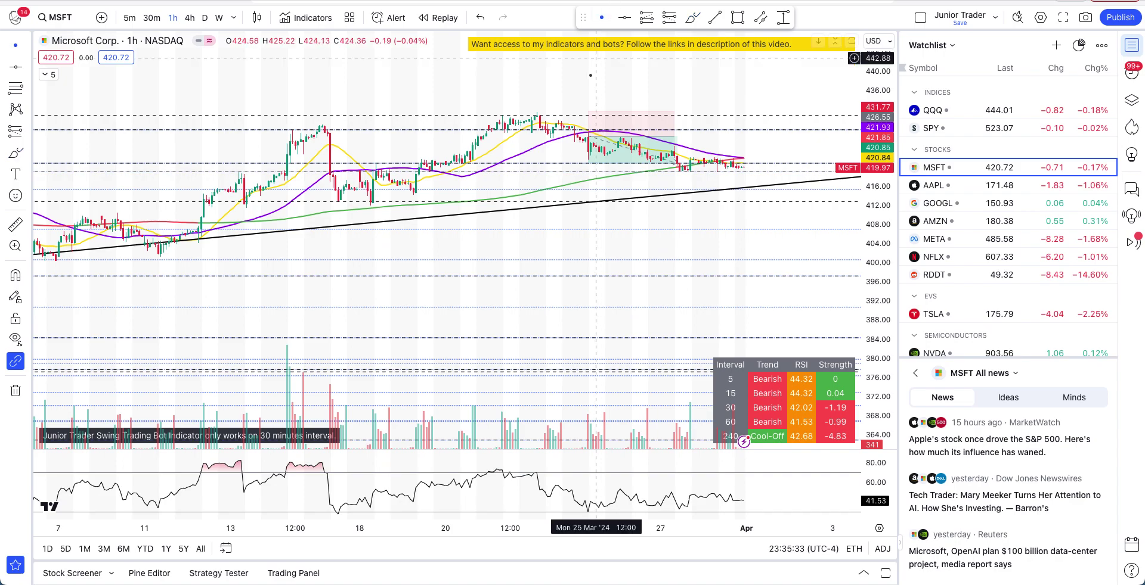
{"action": "left_click_drag", "start_coordinate": [583, 95], "coordinate": [512, 194]}
{"action": "left_click_drag", "start_coordinate": [877, 189], "coordinate": [887, 59]}
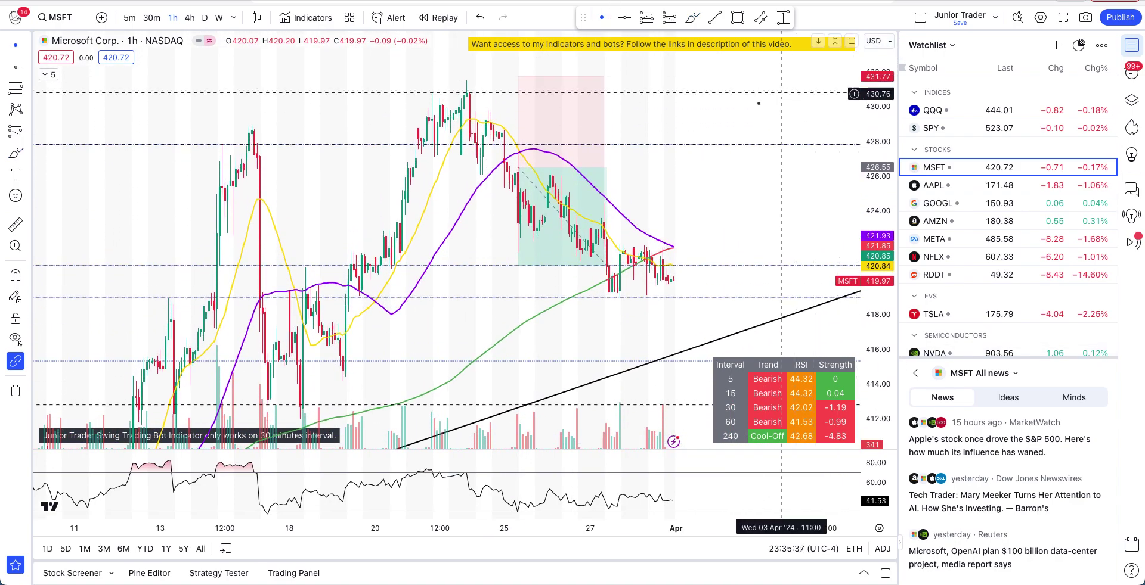
{"action": "scroll", "coordinate": [721, 166], "scroll_direction": "up", "scroll_amount": 3}
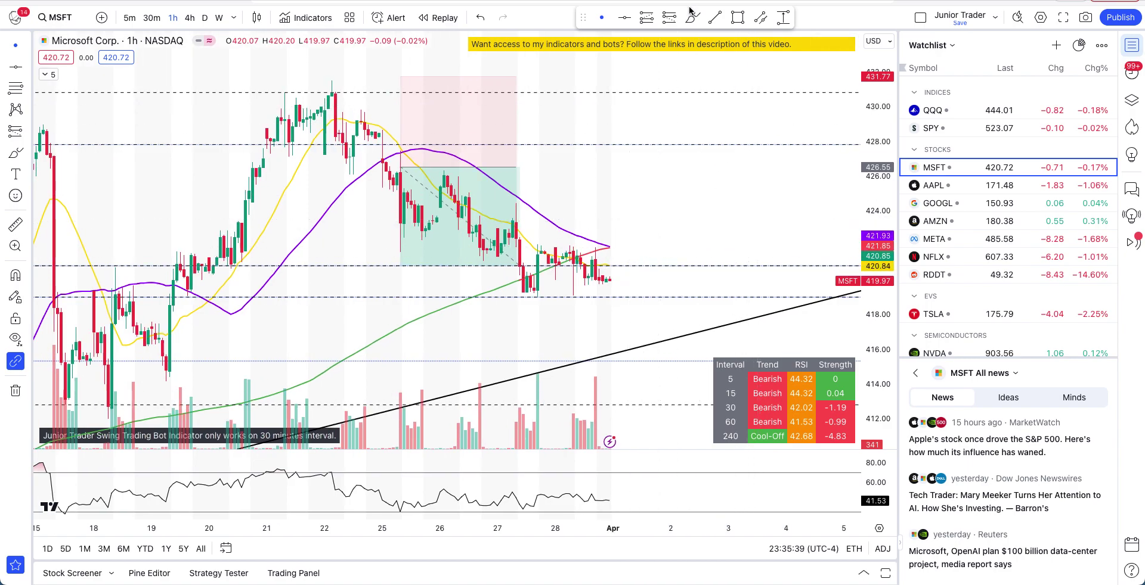
Sketch a rising price path from about 421 to about 428 with the Brush and circle the moving-average area near 422
{"action": "left_click", "coordinate": [692, 19]}
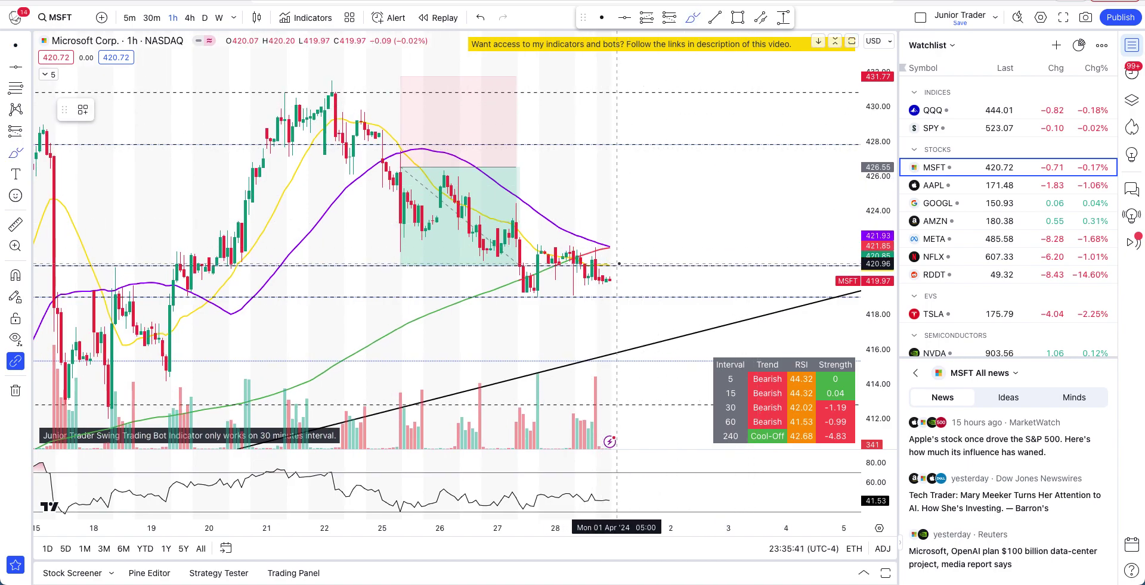
{"action": "left_click_drag", "start_coordinate": [618, 266], "coordinate": [613, 258]}
{"action": "key", "text": "ctrl+z"}
{"action": "mouse_move", "coordinate": [613, 246]}
{"action": "left_mouse_down"}
{"action": "mouse_move", "coordinate": [646, 245]}
{"action": "mouse_move", "coordinate": [623, 251]}
{"action": "mouse_move", "coordinate": [625, 235]}
{"action": "mouse_move", "coordinate": [633, 242]}
{"action": "mouse_move", "coordinate": [714, 143]}
{"action": "left_mouse_up"}
{"action": "key", "text": "ctrl+z"}
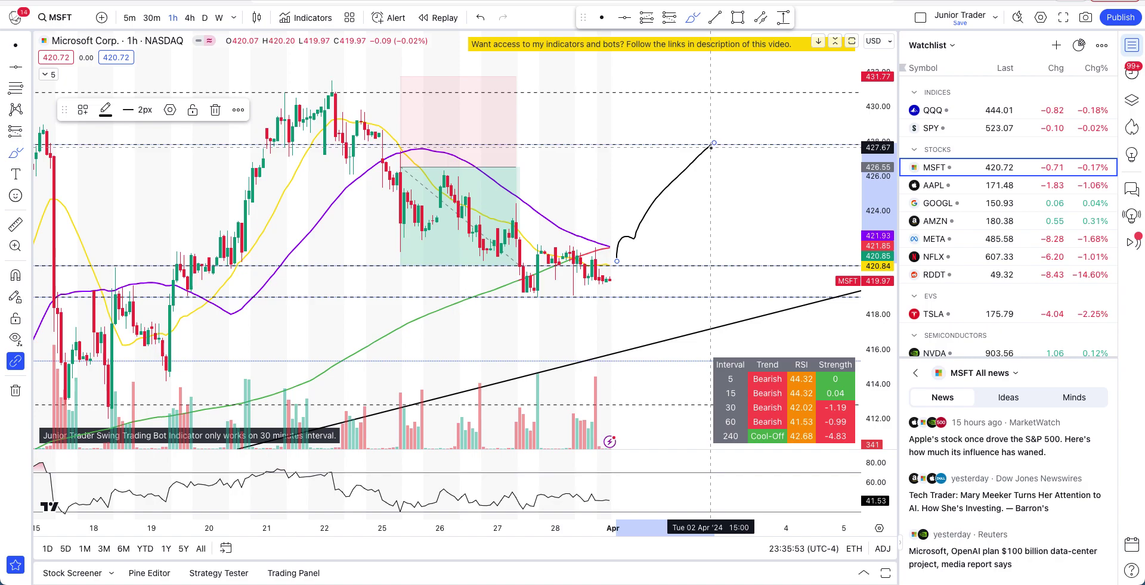
{"action": "mouse_move", "coordinate": [614, 233]}
{"action": "left_mouse_down"}
{"action": "mouse_move", "coordinate": [597, 251]}
{"action": "mouse_move", "coordinate": [623, 226]}
{"action": "mouse_move", "coordinate": [645, 228]}
{"action": "mouse_move", "coordinate": [595, 245]}
{"action": "left_mouse_up"}
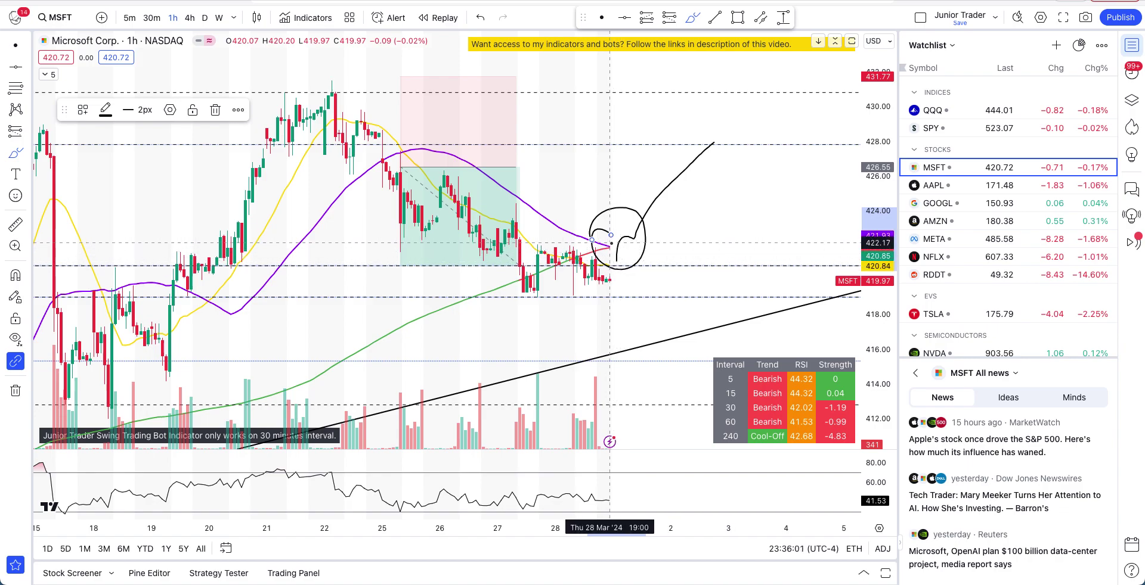
Undo the Brush path and the circle drawn around the moving-average area near 422
{"action": "left_click_drag", "start_coordinate": [614, 246], "coordinate": [688, 247]}
{"action": "key", "text": "ctrl+z"}
{"action": "key", "text": "ctrl+z"}
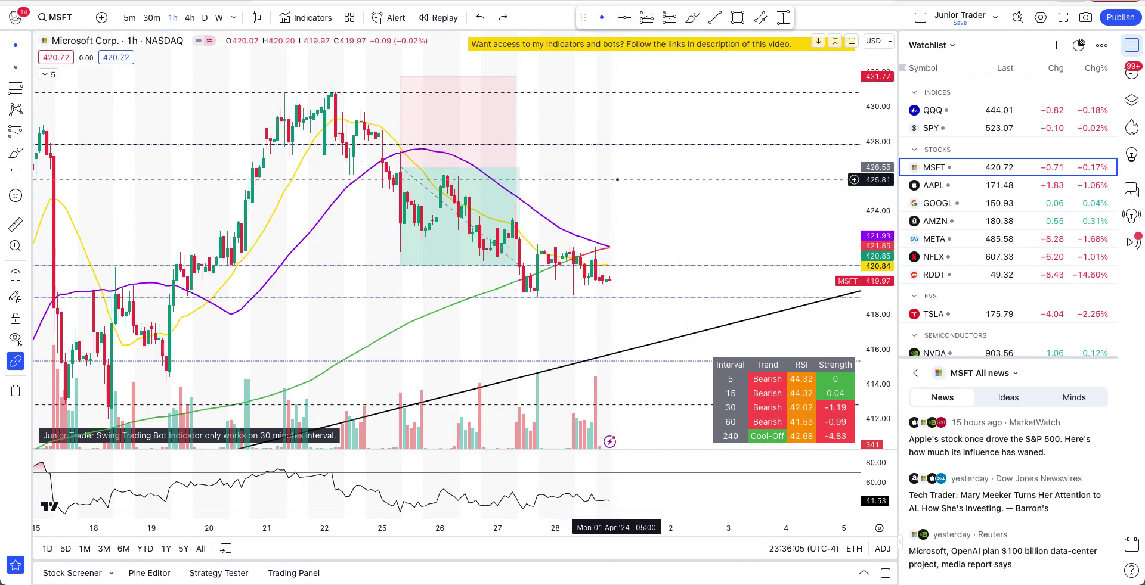
Sketch a falling path with the Brush from about 419 through the rising trendline to about 415 in early April, undoing it
{"action": "scroll", "coordinate": [596, 185], "scroll_direction": "down", "scroll_amount": 3}
{"action": "left_click_drag", "start_coordinate": [886, 114], "coordinate": [885, 144]}
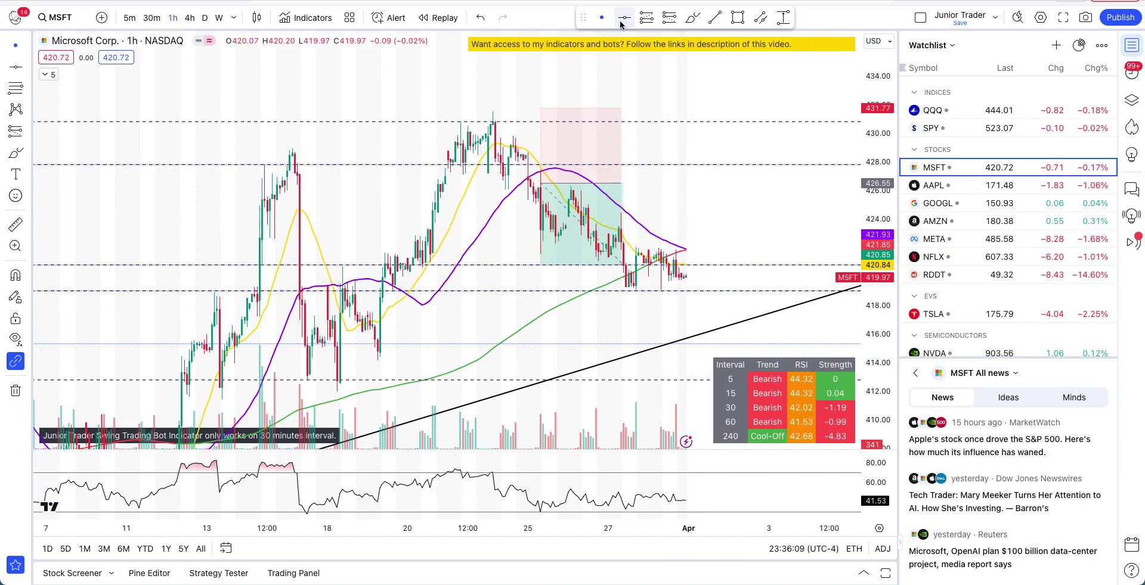
{"action": "left_click_drag", "start_coordinate": [656, 90], "coordinate": [613, 54]}
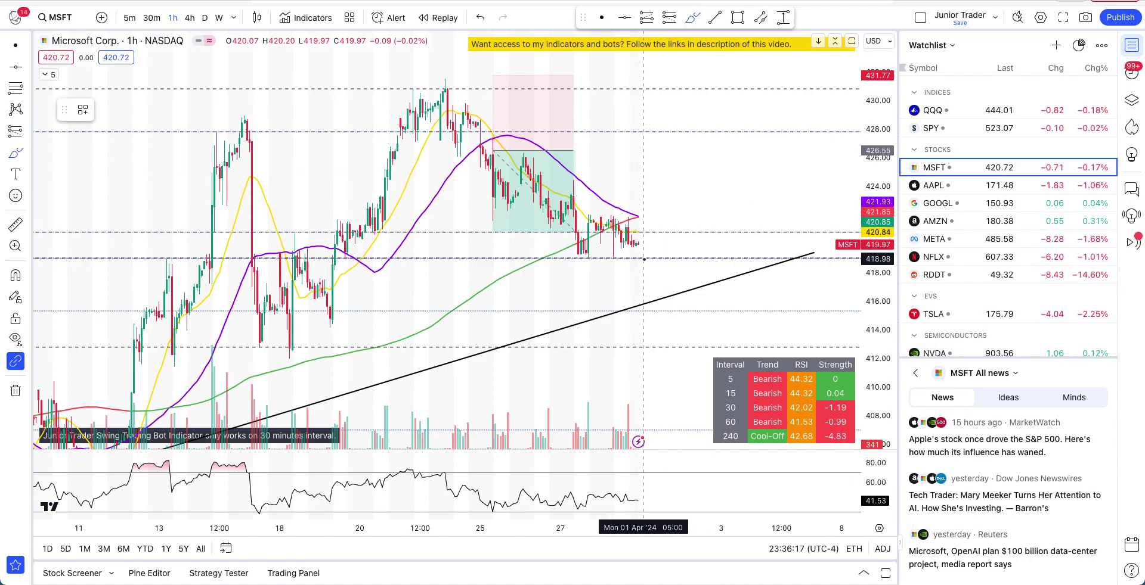
{"action": "mouse_move", "coordinate": [644, 258]}
{"action": "left_mouse_down"}
{"action": "mouse_move", "coordinate": [608, 257]}
{"action": "mouse_move", "coordinate": [650, 260]}
{"action": "mouse_move", "coordinate": [680, 292]}
{"action": "mouse_move", "coordinate": [704, 281]}
{"action": "mouse_move", "coordinate": [714, 309]}
{"action": "left_mouse_up"}
{"action": "key", "text": "ctrl+z"}
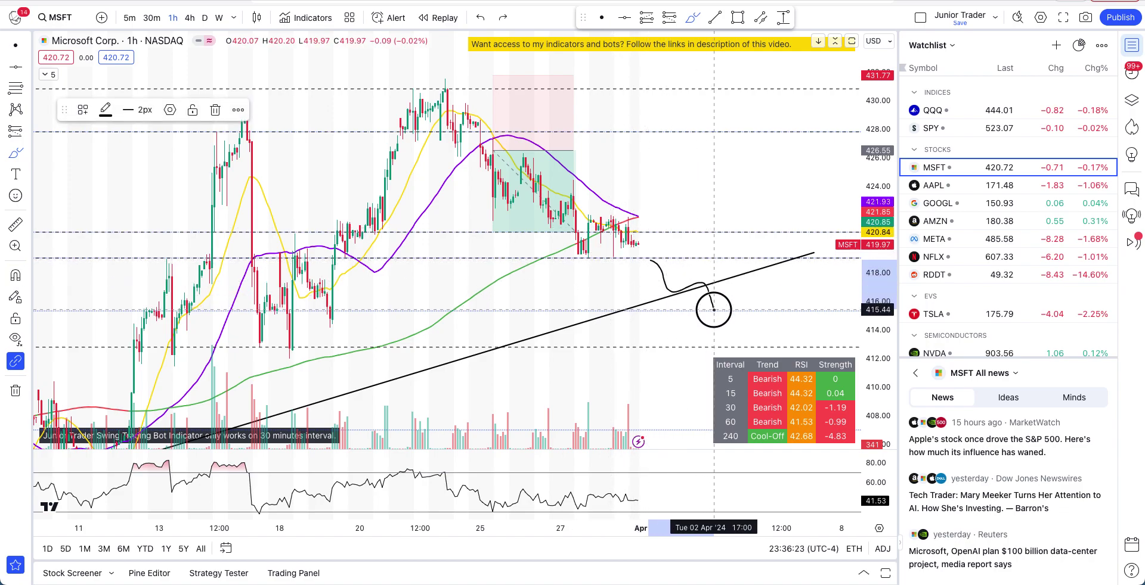
{"action": "key", "text": "ctrl+z"}
Sketch steeper drops from about 419, one to about 414.5 and one to the rising trendline near 417, undoing each stroke
{"action": "mouse_move", "coordinate": [657, 258]}
{"action": "left_mouse_down"}
{"action": "mouse_move", "coordinate": [728, 309]}
{"action": "mouse_move", "coordinate": [693, 323]}
{"action": "left_mouse_up"}
{"action": "key", "text": "ctrl+z"}
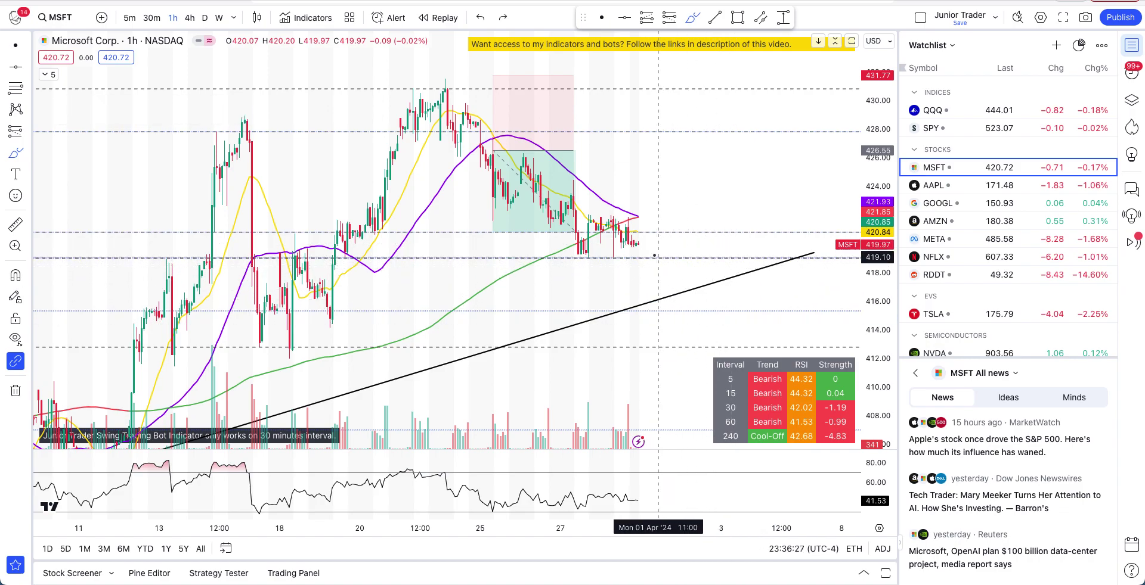
{"action": "left_click_drag", "start_coordinate": [656, 256], "coordinate": [686, 291]}
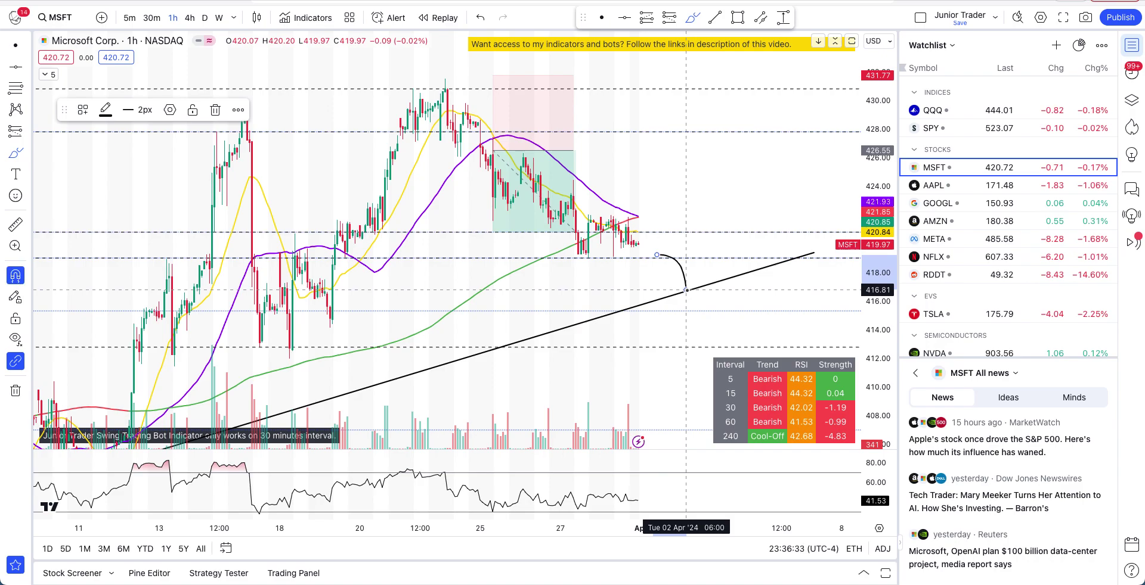
{"action": "left_click_drag", "start_coordinate": [687, 291], "coordinate": [687, 290]}
{"action": "key", "text": "ctrl+z"}
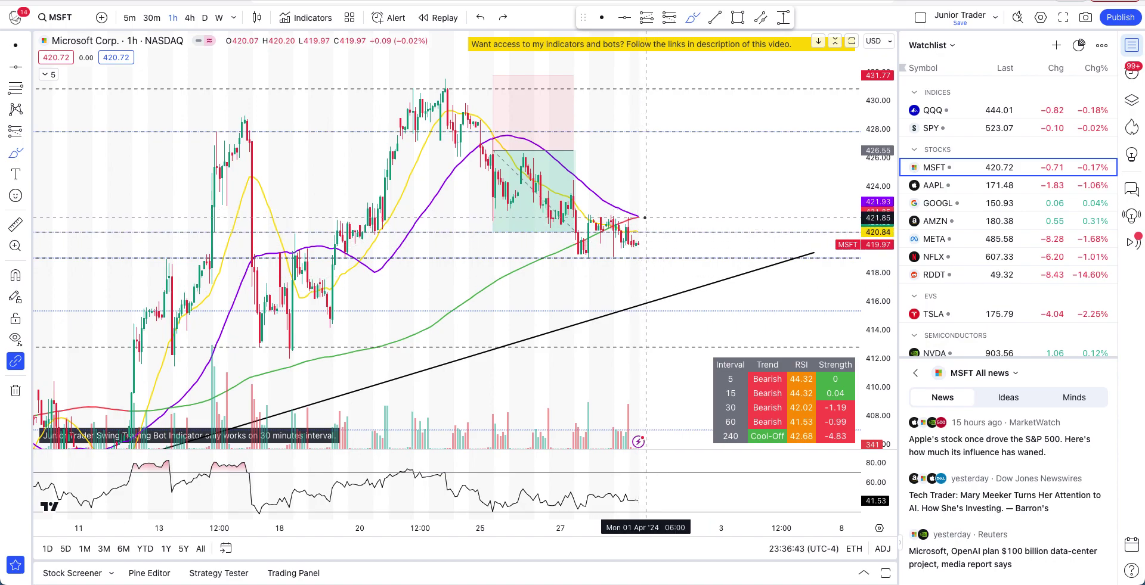
Mark and circle the moving averages' meeting point near 422 and sketch a breakout to about 424.5, undoing the marks
{"action": "mouse_move", "coordinate": [645, 217]}
{"action": "left_mouse_down"}
{"action": "mouse_move", "coordinate": [621, 220]}
{"action": "mouse_move", "coordinate": [664, 223]}
{"action": "left_mouse_up"}
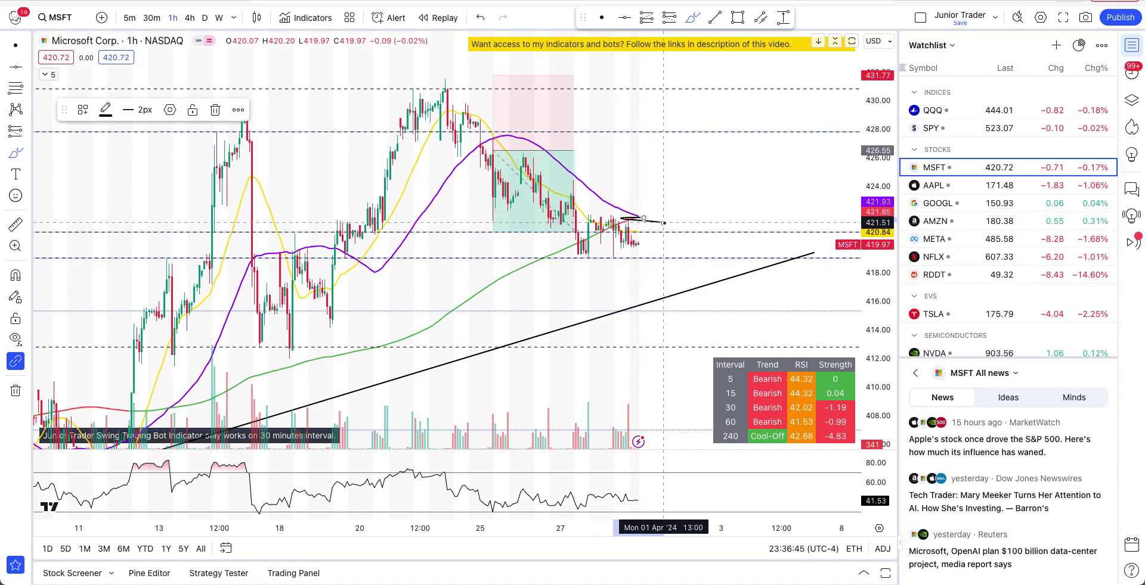
{"action": "key", "text": "ctrl+z"}
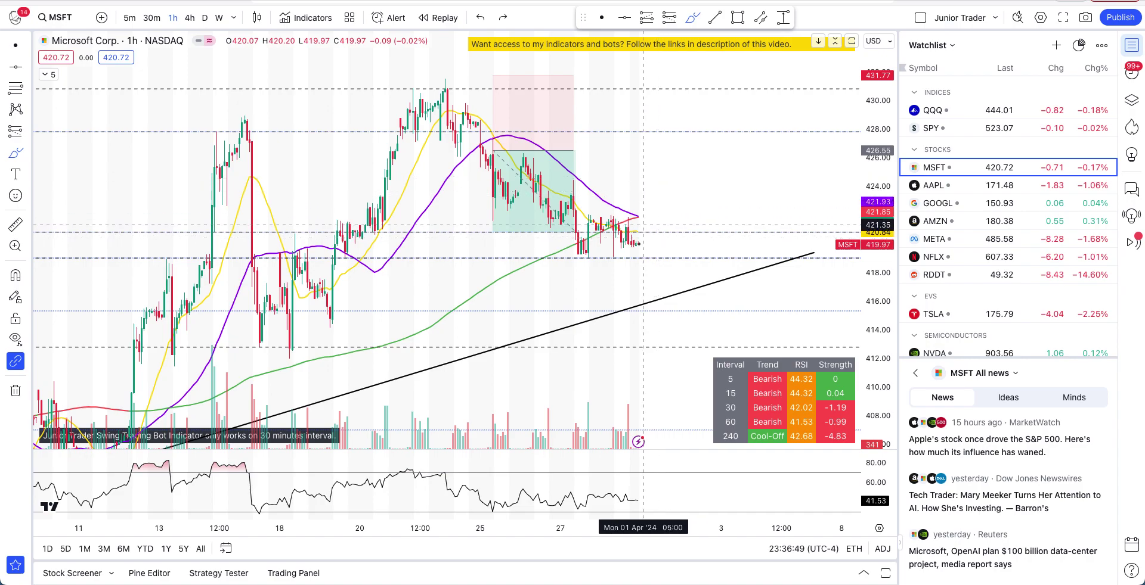
{"action": "mouse_move", "coordinate": [644, 203]}
{"action": "left_mouse_down"}
{"action": "mouse_move", "coordinate": [665, 221]}
{"action": "mouse_move", "coordinate": [636, 239]}
{"action": "mouse_move", "coordinate": [639, 207]}
{"action": "mouse_move", "coordinate": [672, 180]}
{"action": "left_mouse_up"}
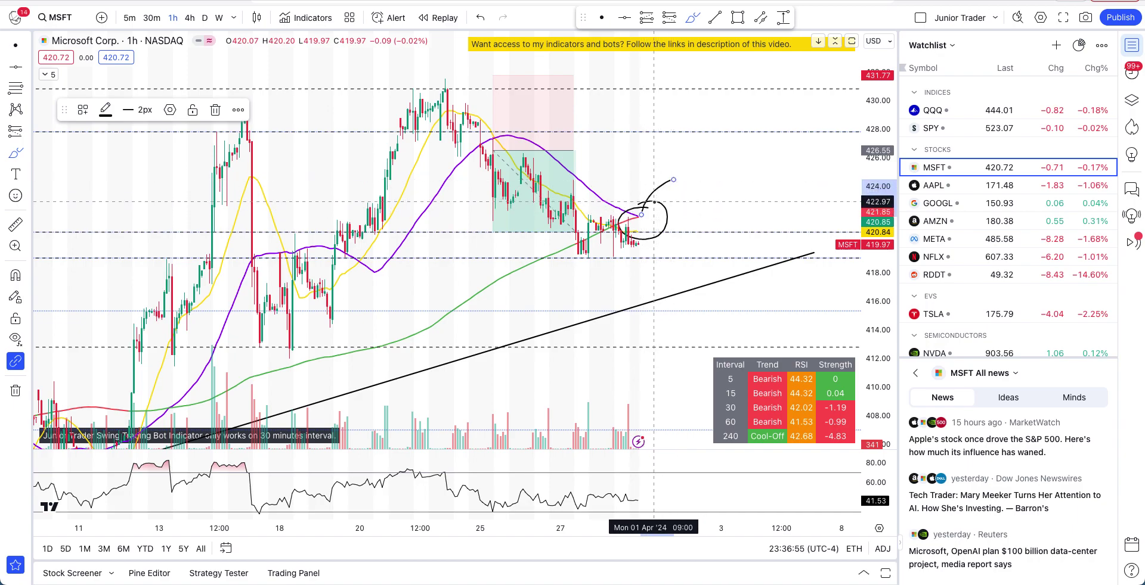
{"action": "key", "text": "ctrl+z"}
{"action": "key", "text": "ctrl+z"}
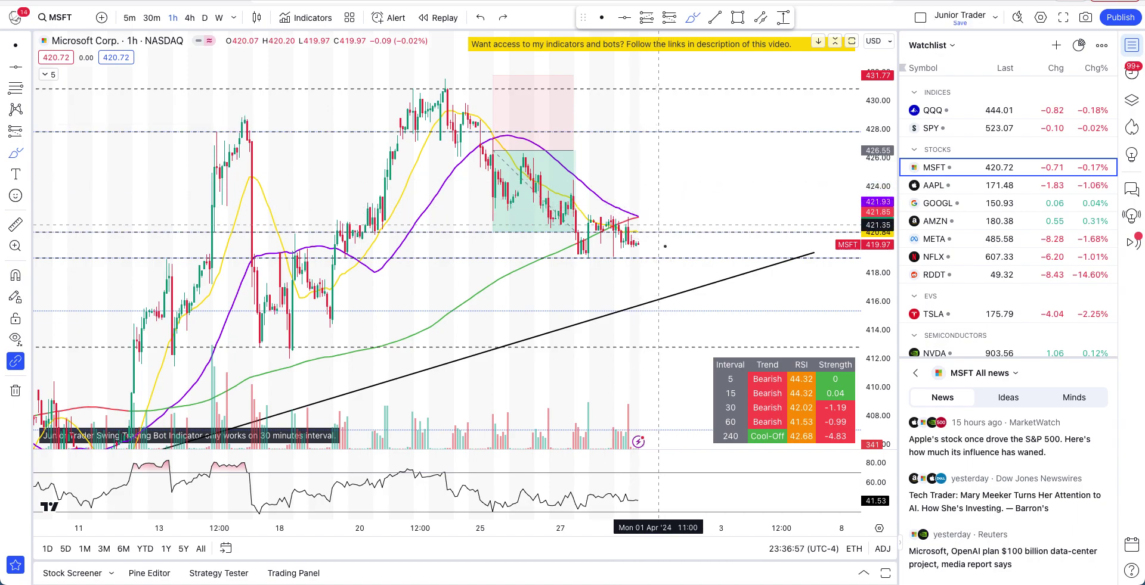
Switch the Microsoft chart to the daily interval, frame December to April at larger scale, and return to the cursor
{"action": "left_click", "coordinate": [205, 17]}
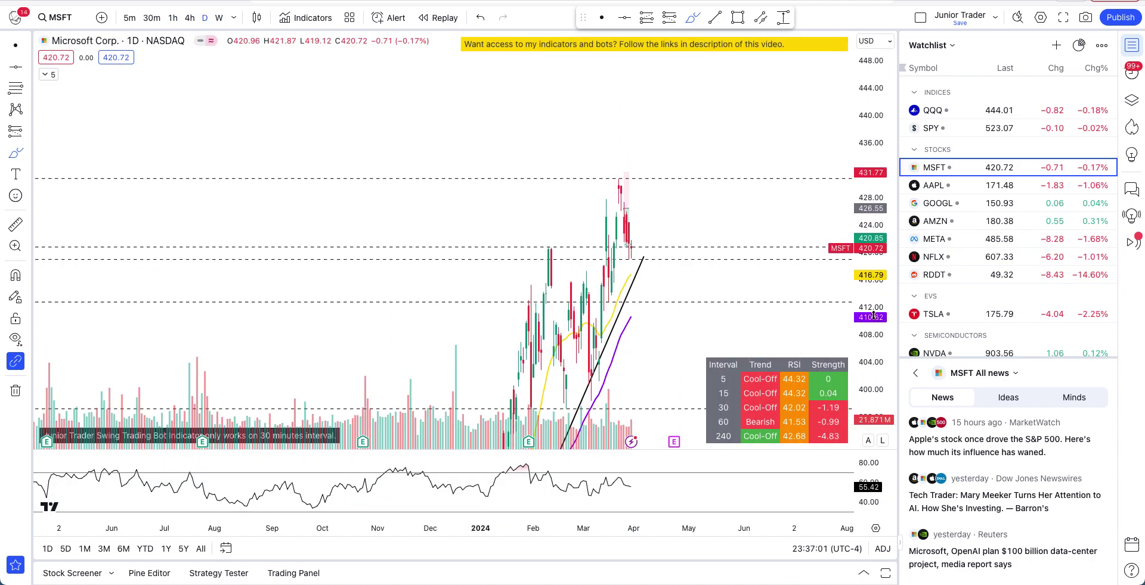
{"action": "scroll", "coordinate": [588, 198], "scroll_direction": "up", "scroll_amount": 3}
{"action": "mouse_move", "coordinate": [363, 151]}
{"action": "left_mouse_down"}
{"action": "mouse_move", "coordinate": [345, 148]}
{"action": "mouse_move", "coordinate": [388, 253]}
{"action": "mouse_move", "coordinate": [327, 131]}
{"action": "left_mouse_up"}
{"action": "key", "text": "ctrl+z"}
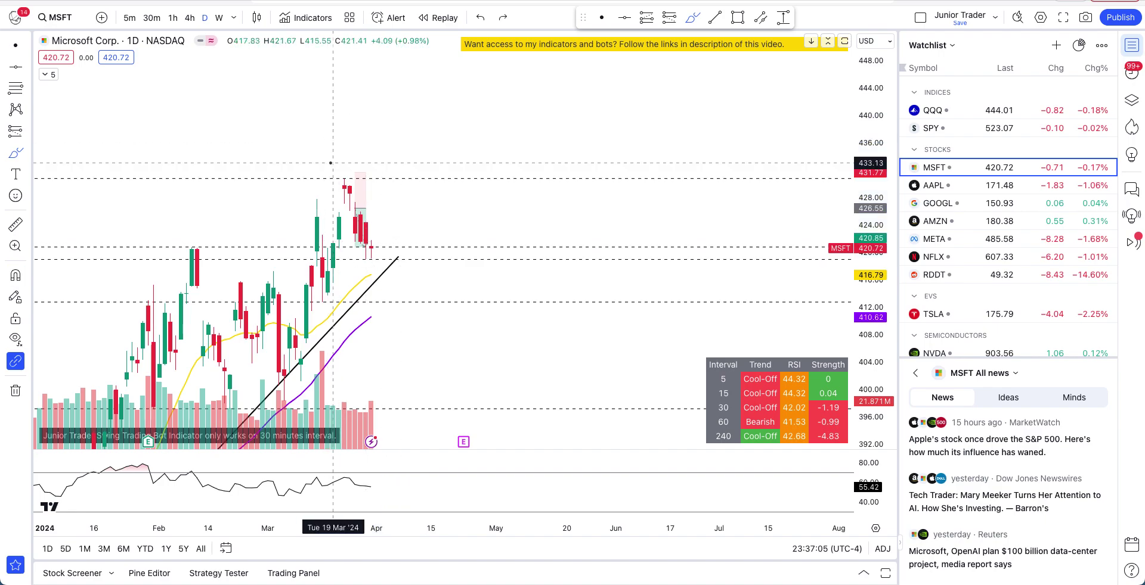
{"action": "left_click", "coordinate": [601, 17]}
{"action": "left_click_drag", "start_coordinate": [543, 109], "coordinate": [724, 95]}
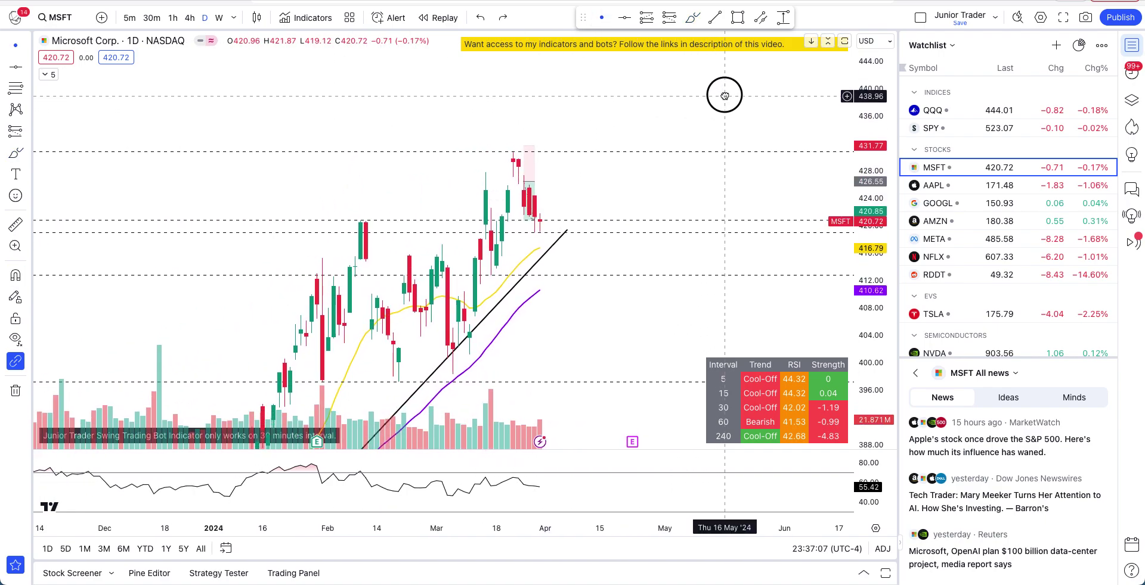
Switch to Apple's daily chart, framing October to April, and activate the Brush
{"action": "left_click", "coordinate": [957, 188]}
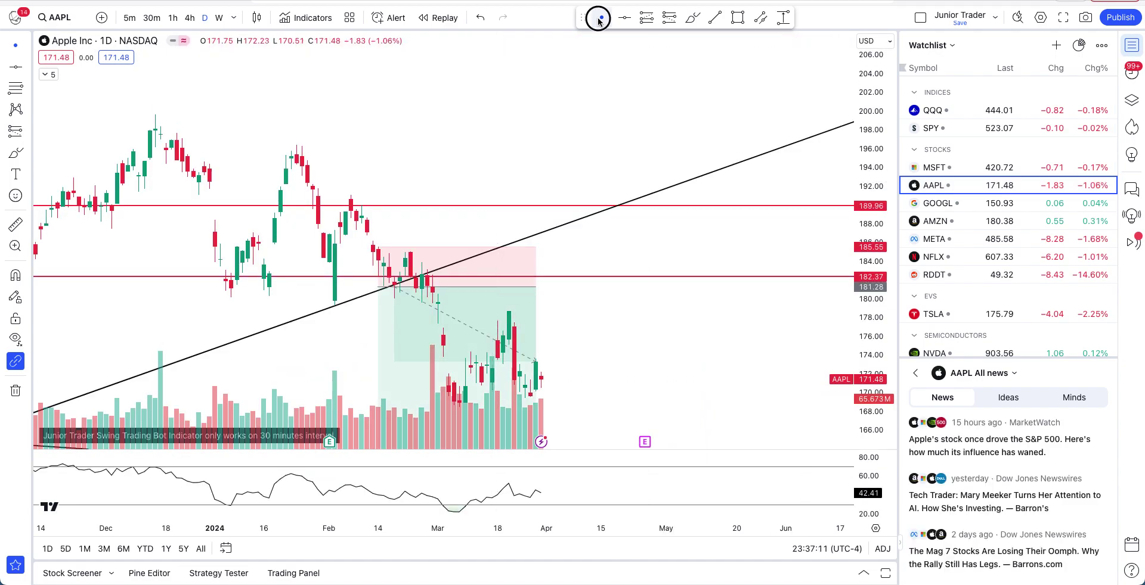
{"action": "mouse_move", "coordinate": [605, 339]}
{"action": "left_mouse_down"}
{"action": "mouse_move", "coordinate": [779, 185]}
{"action": "mouse_move", "coordinate": [782, 163]}
{"action": "mouse_move", "coordinate": [758, 211]}
{"action": "left_mouse_up"}
{"action": "left_click", "coordinate": [692, 18]}
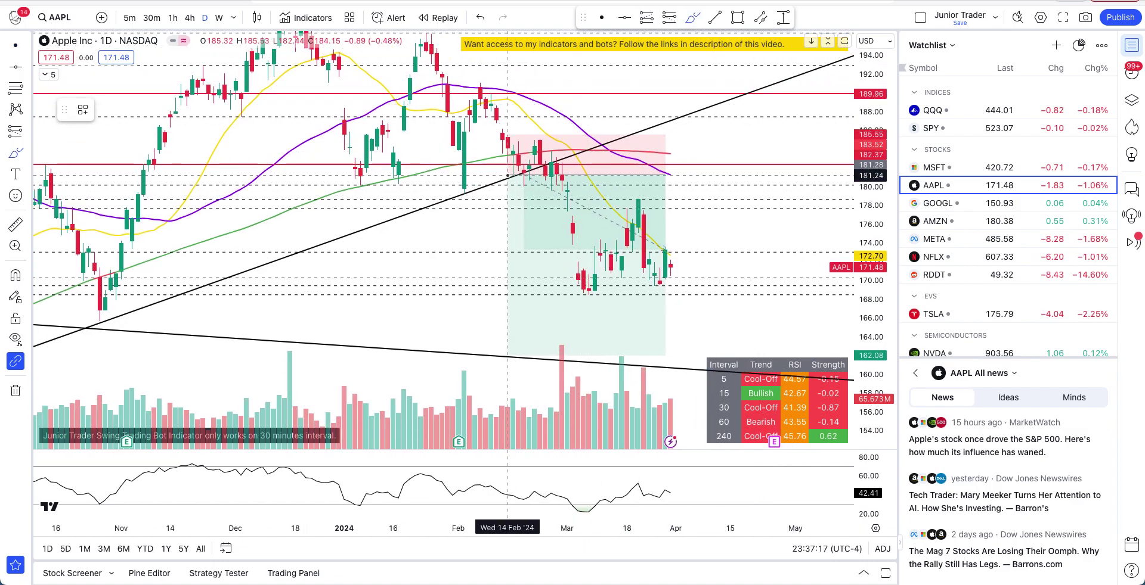
Mark the short position's entry near 181 in mid-February and circle Apple's early-March and late-March lows with the Brush, undoing the marks
{"action": "mouse_move", "coordinate": [507, 175]}
{"action": "left_mouse_down"}
{"action": "mouse_move", "coordinate": [671, 179]}
{"action": "mouse_move", "coordinate": [667, 291]}
{"action": "mouse_move", "coordinate": [524, 281]}
{"action": "mouse_move", "coordinate": [504, 176]}
{"action": "left_mouse_up"}
{"action": "key", "text": "ctrl+z"}
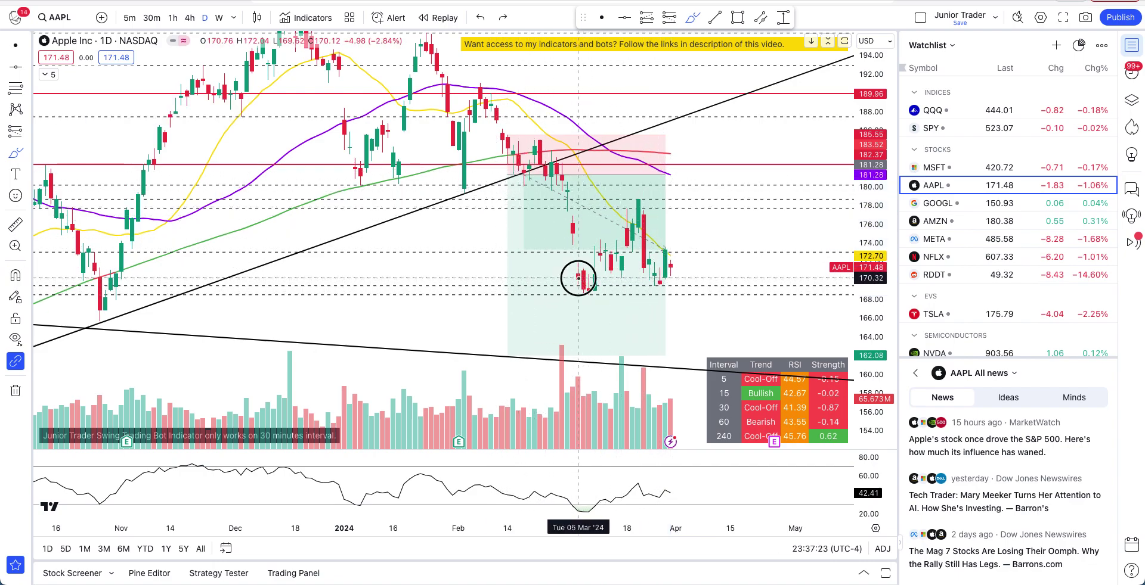
{"action": "mouse_move", "coordinate": [598, 302]}
{"action": "left_mouse_down"}
{"action": "mouse_move", "coordinate": [632, 253]}
{"action": "mouse_move", "coordinate": [659, 263]}
{"action": "mouse_move", "coordinate": [617, 269]}
{"action": "mouse_move", "coordinate": [676, 258]}
{"action": "left_mouse_up"}
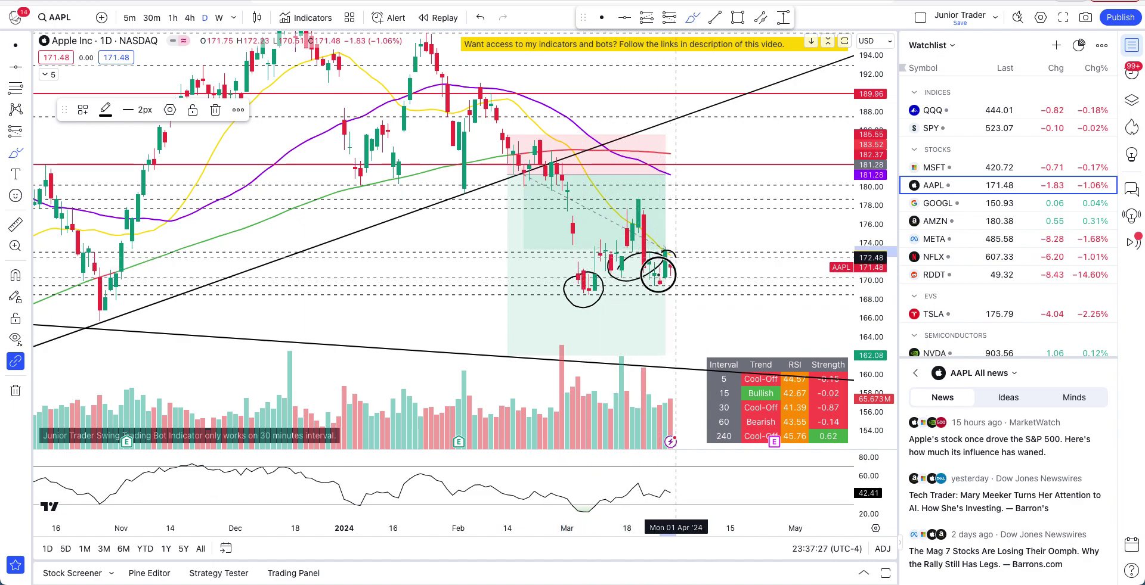
{"action": "key", "text": "ctrl+z"}
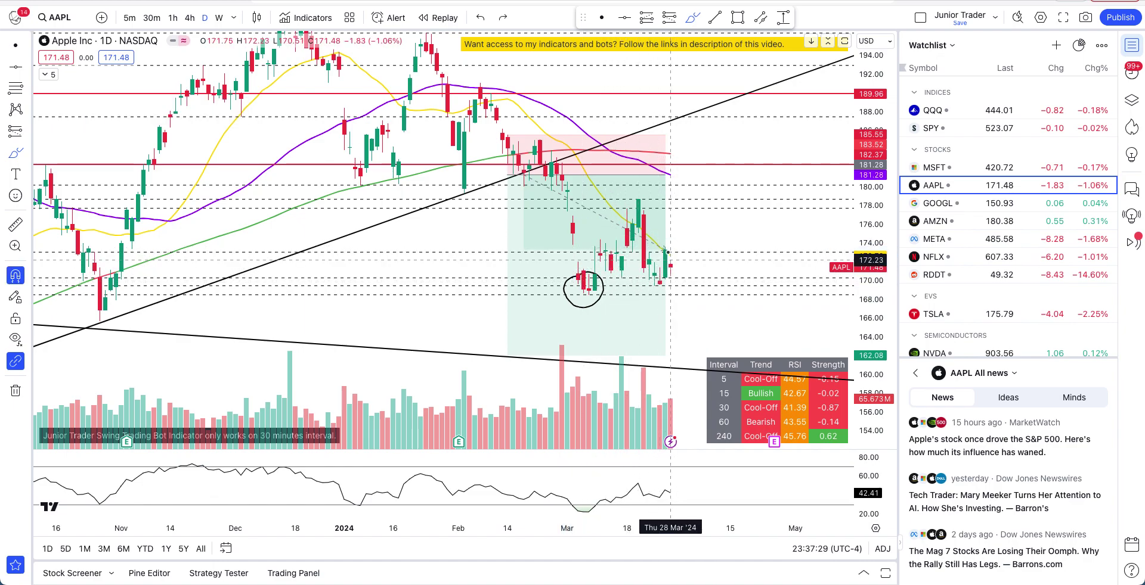
Outline Apple's March price range between about 169 and 181 with the Brush, undoing the strokes
{"action": "scroll", "coordinate": [708, 251], "scroll_direction": "up", "scroll_amount": 3}
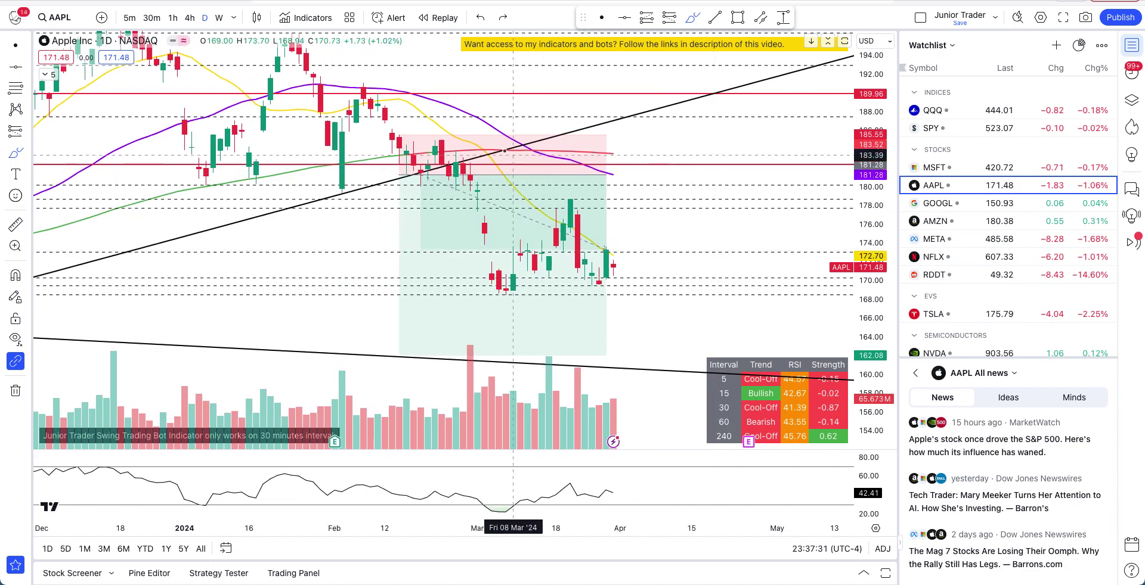
{"action": "left_click_drag", "start_coordinate": [462, 177], "coordinate": [506, 178]}
{"action": "mouse_move", "coordinate": [585, 177]}
{"action": "left_mouse_down"}
{"action": "mouse_move", "coordinate": [598, 248]}
{"action": "mouse_move", "coordinate": [572, 283]}
{"action": "mouse_move", "coordinate": [475, 217]}
{"action": "mouse_move", "coordinate": [492, 182]}
{"action": "left_mouse_up"}
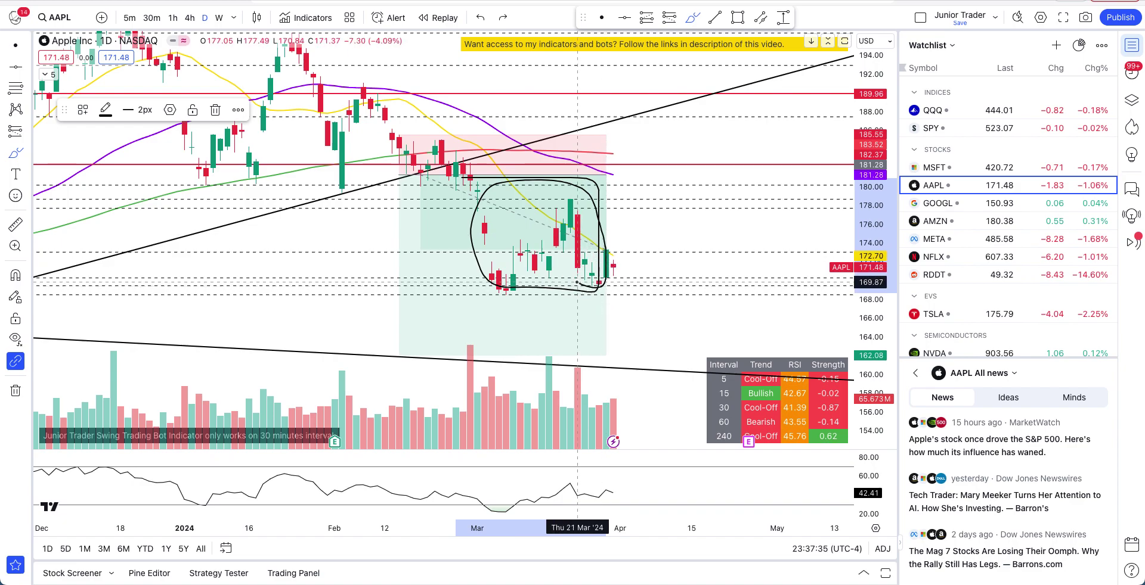
{"action": "key", "text": "ctrl+z"}
{"action": "left_click_drag", "start_coordinate": [884, 372], "coordinate": [883, 346]}
{"action": "mouse_move", "coordinate": [625, 233]}
{"action": "left_mouse_down"}
{"action": "mouse_move", "coordinate": [588, 248]}
{"action": "mouse_move", "coordinate": [607, 280]}
{"action": "left_mouse_up"}
{"action": "key", "text": "ctrl+z"}
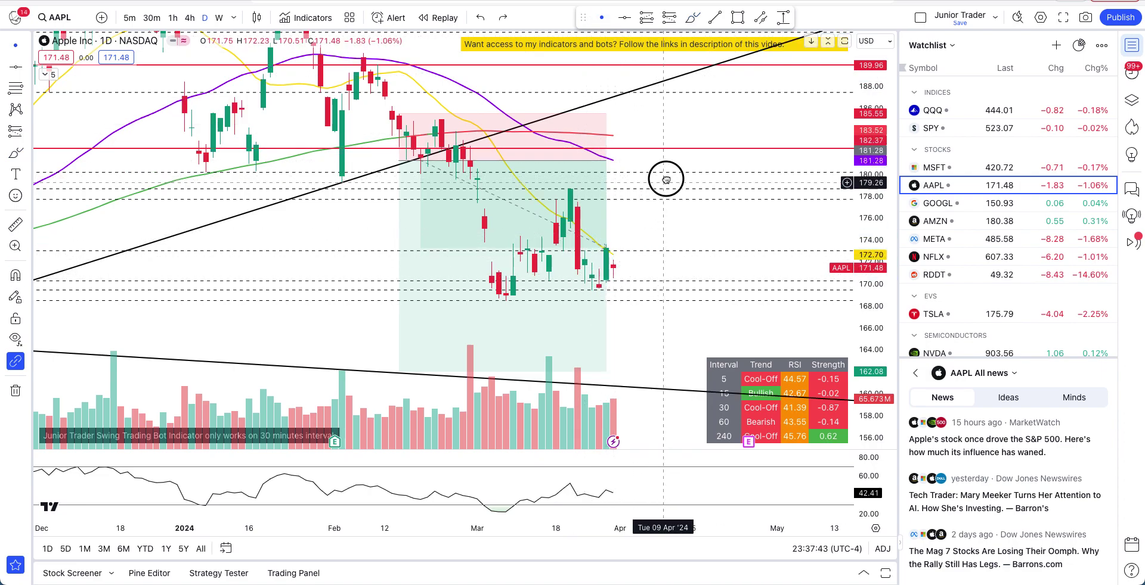
Sketch a short price path from Apple's last candle to about 170 in early April with the Brush, undoing it
{"action": "left_click_drag", "start_coordinate": [661, 178], "coordinate": [712, 162]}
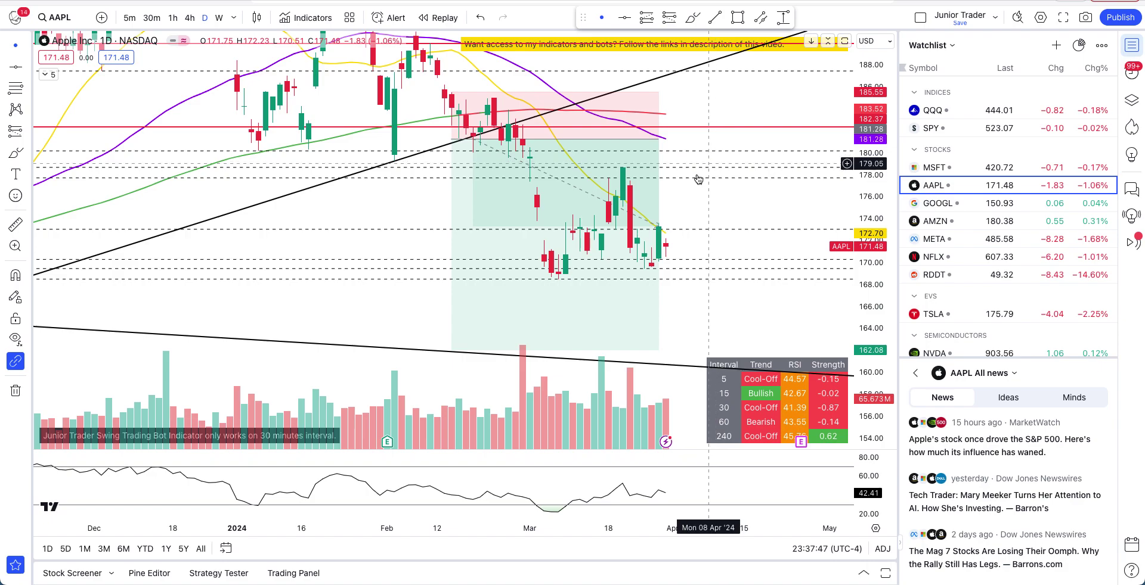
{"action": "left_click", "coordinate": [690, 23]}
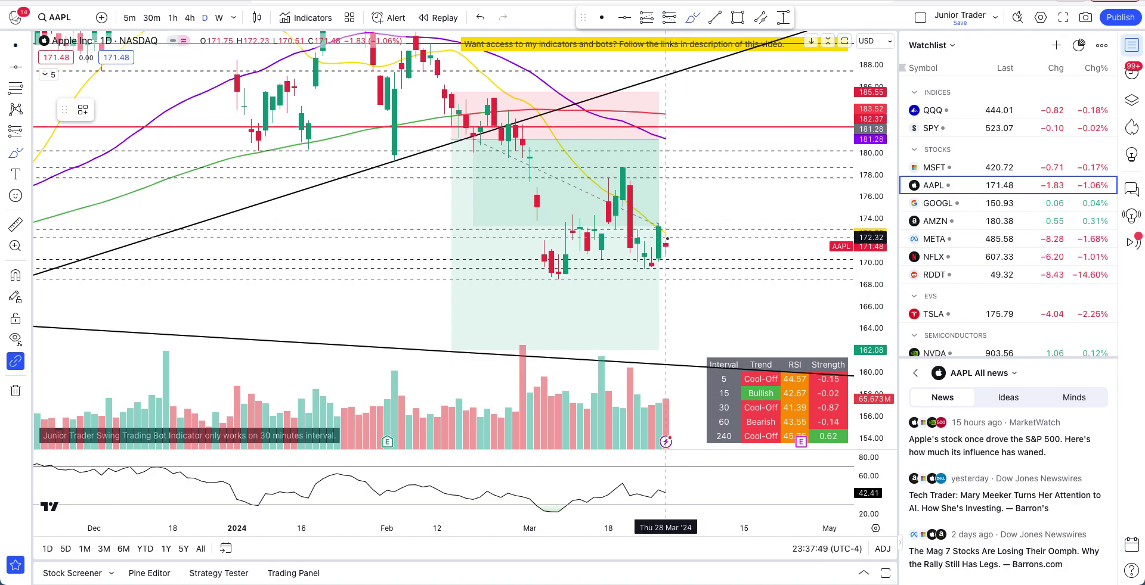
{"action": "left_click_drag", "start_coordinate": [671, 243], "coordinate": [710, 262]}
{"action": "key", "text": "ctrl+z"}
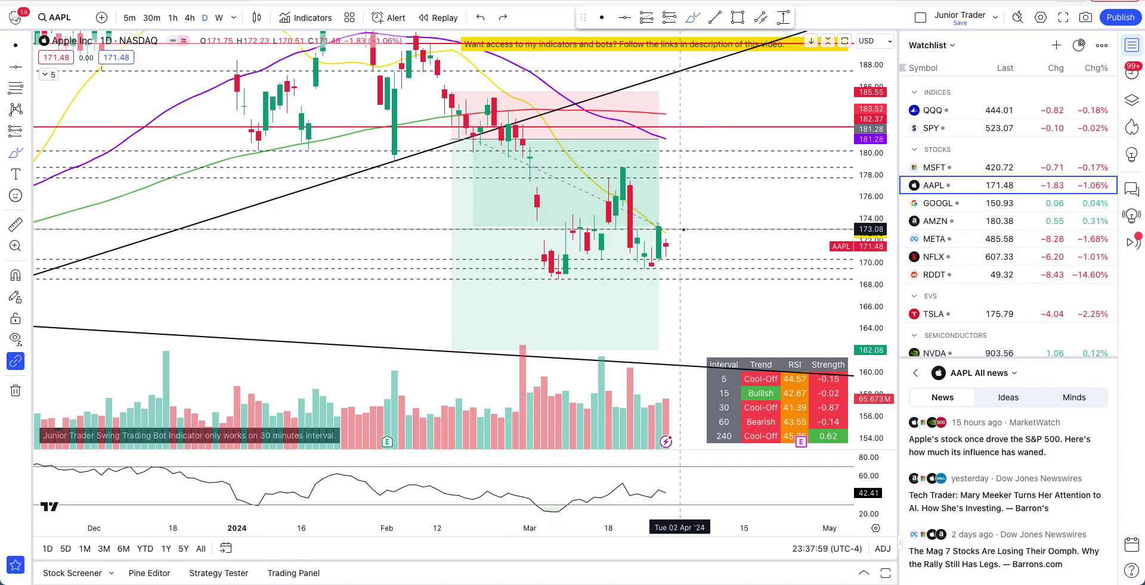
Sketch a rising Apple path from about 173 to 179 and underline the March support near 169.5, undoing both strokes
{"action": "mouse_move", "coordinate": [683, 229]}
{"action": "left_mouse_down"}
{"action": "mouse_move", "coordinate": [653, 229]}
{"action": "mouse_move", "coordinate": [681, 224]}
{"action": "mouse_move", "coordinate": [690, 170]}
{"action": "mouse_move", "coordinate": [708, 167]}
{"action": "left_mouse_up"}
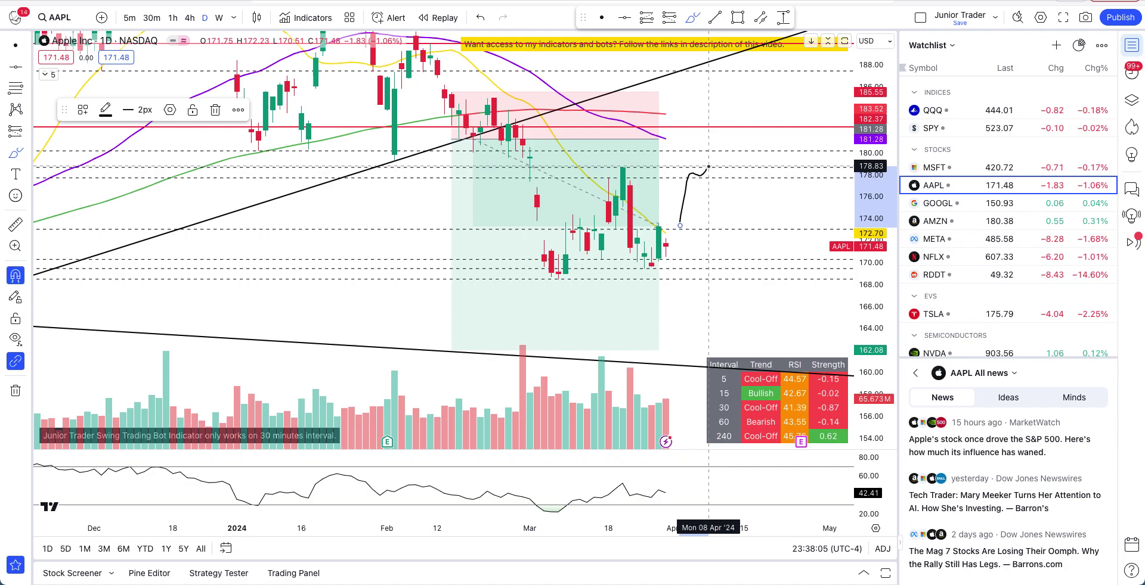
{"action": "key", "text": "ctrl+z"}
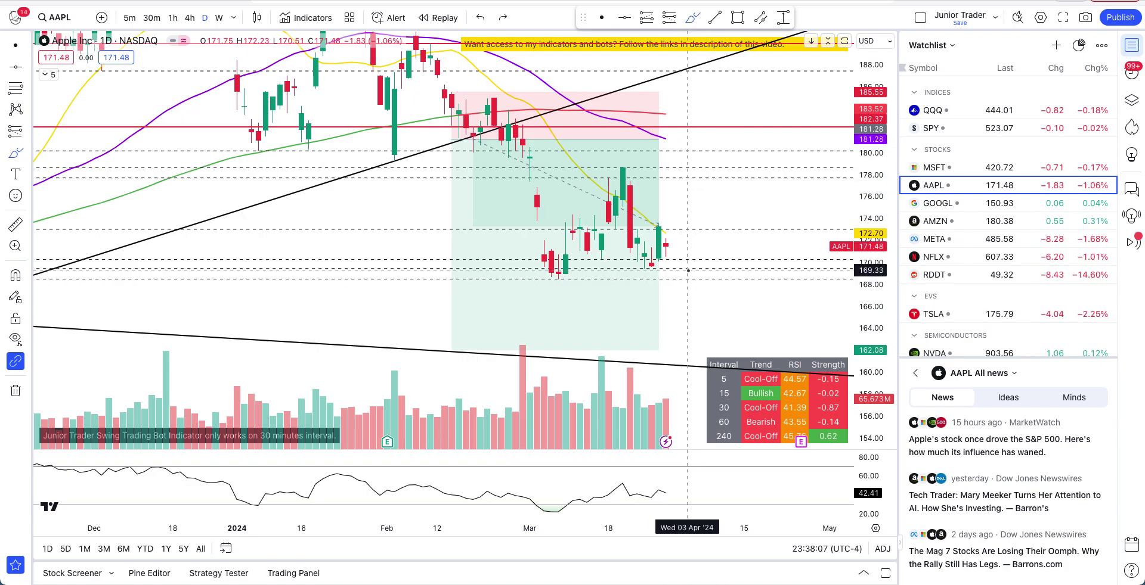
{"action": "mouse_move", "coordinate": [554, 268]}
{"action": "left_mouse_down"}
{"action": "mouse_move", "coordinate": [670, 266]}
{"action": "mouse_move", "coordinate": [666, 280]}
{"action": "left_mouse_up"}
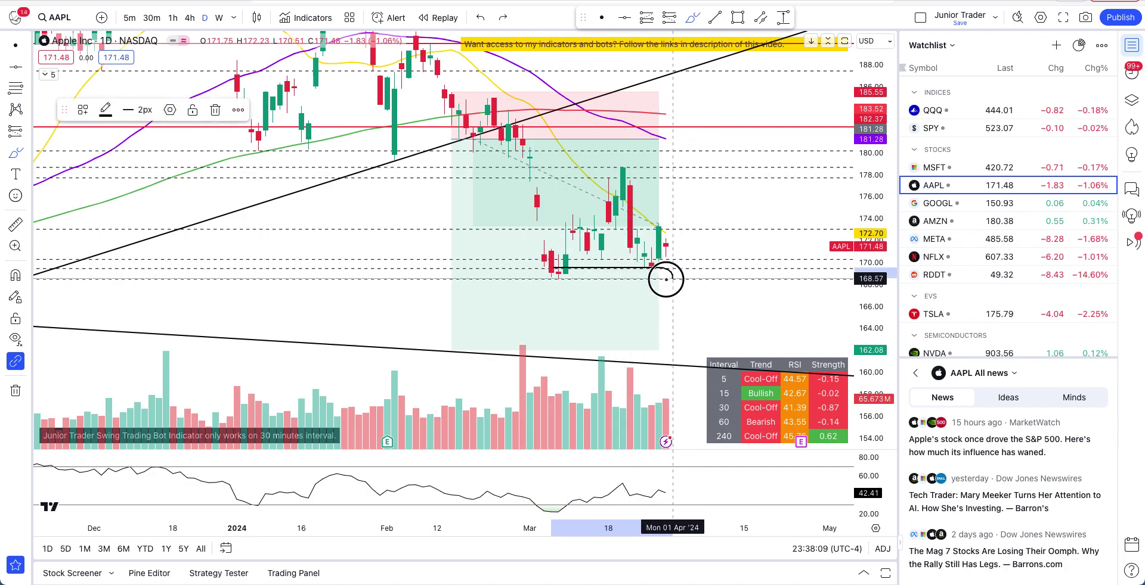
{"action": "key", "text": "ctrl+z"}
Open the Junior Trader Universal Indicator's settings, close them, and move its significant-level start marker back to 22 August 2023
{"action": "scroll", "coordinate": [626, 355], "scroll_direction": "down", "scroll_amount": 3}
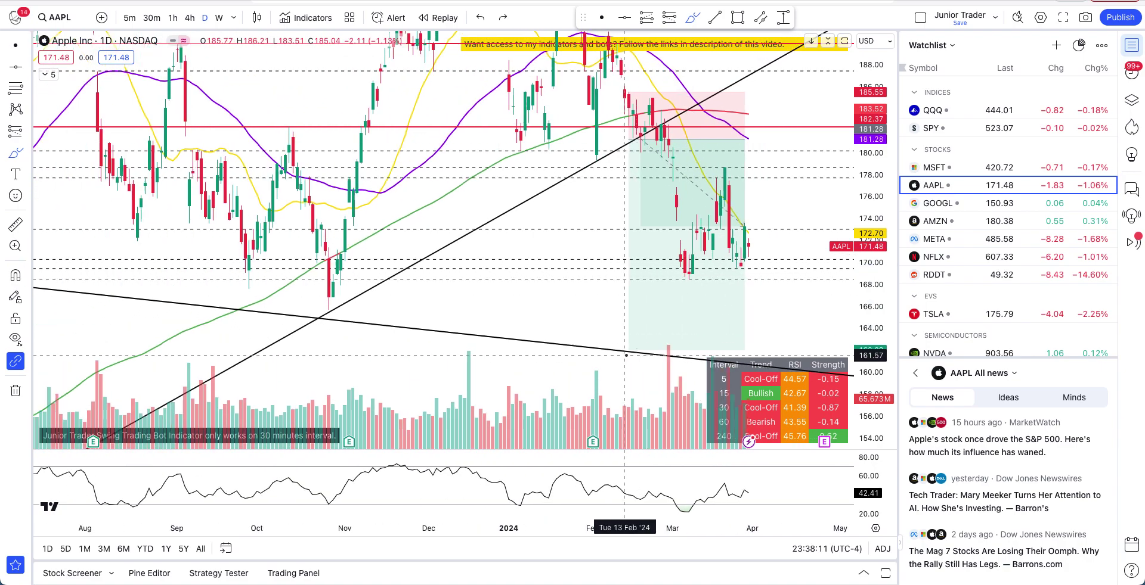
{"action": "scroll", "coordinate": [626, 356], "scroll_direction": "down", "scroll_amount": 3}
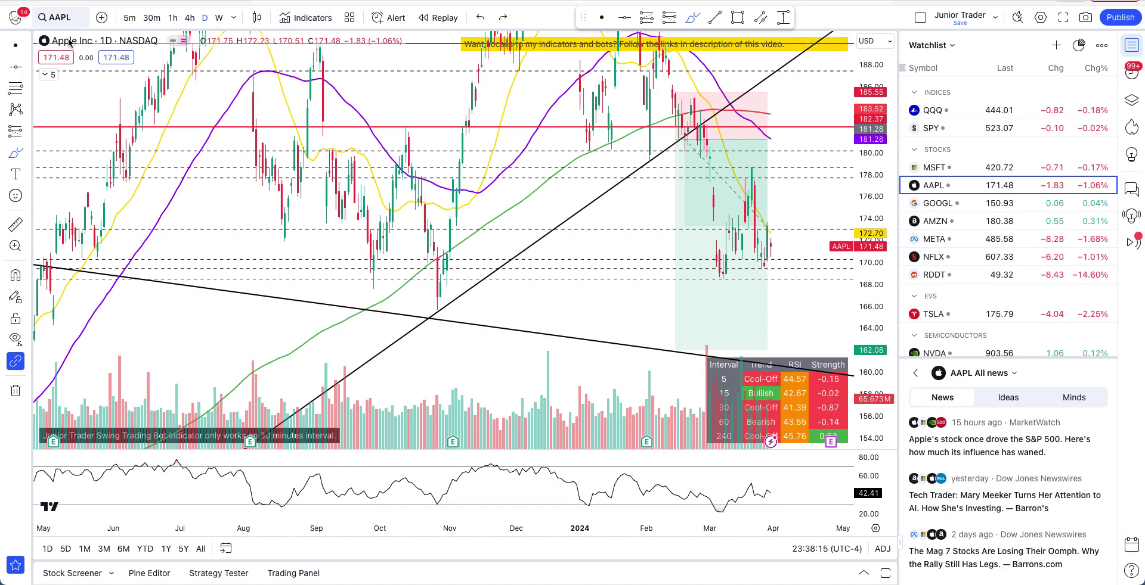
{"action": "left_click", "coordinate": [46, 75]}
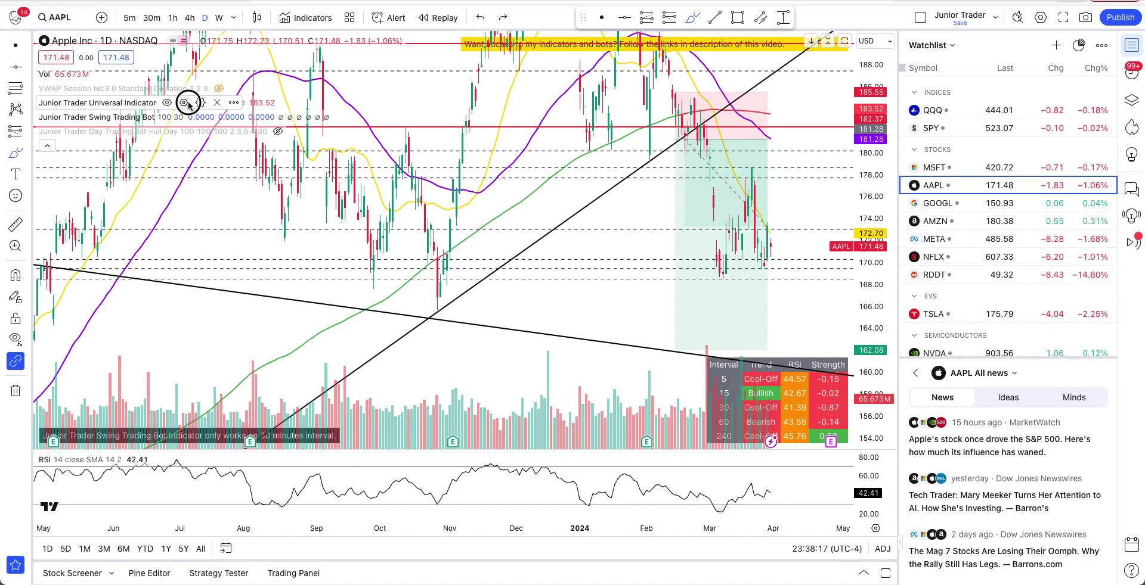
{"action": "left_click", "coordinate": [185, 104]}
{"action": "left_click_drag", "start_coordinate": [486, 36], "coordinate": [1032, 46]}
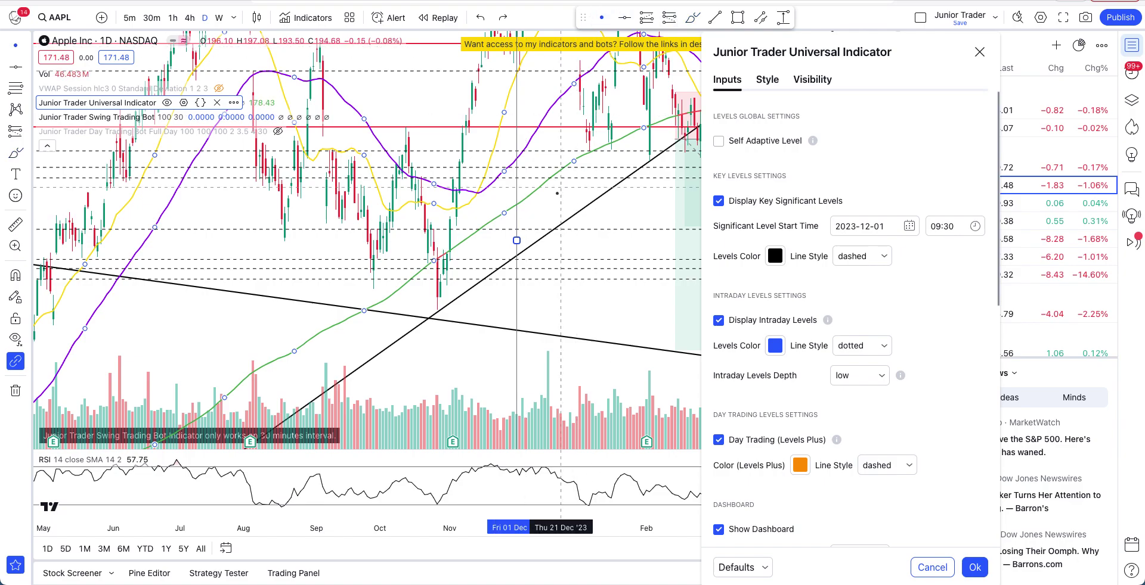
{"action": "key", "text": "Escape"}
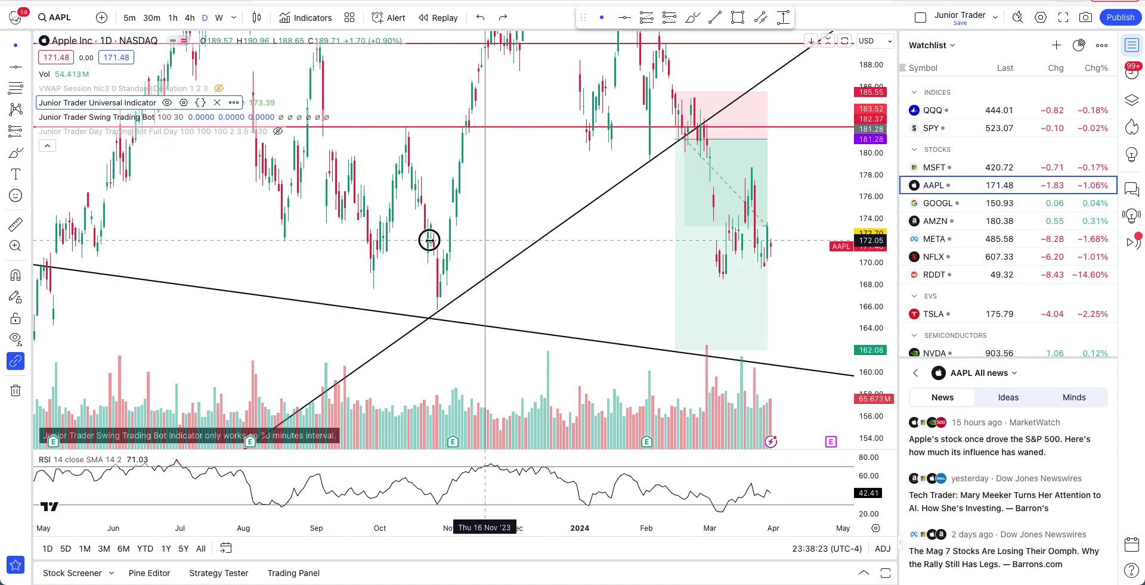
{"action": "left_click", "coordinate": [398, 241]}
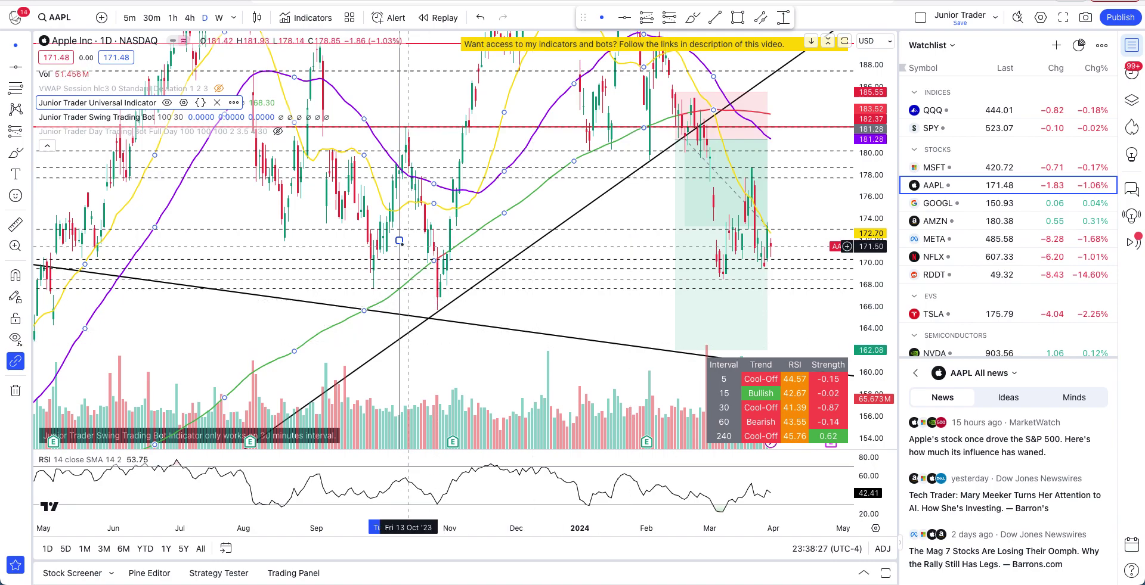
{"action": "left_click_drag", "start_coordinate": [388, 241], "coordinate": [291, 241]}
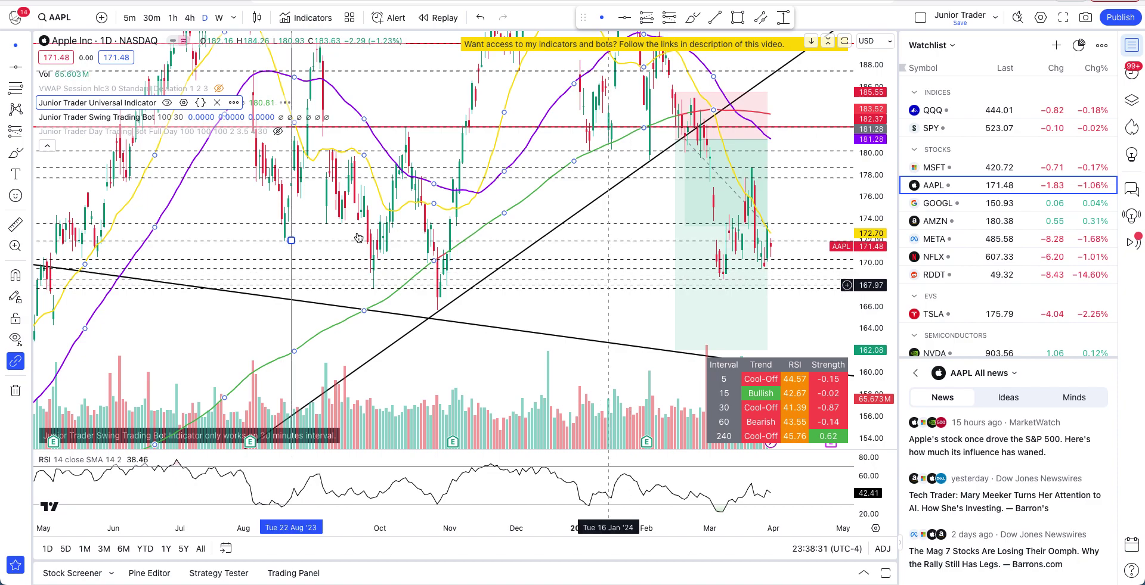
Move the Junior Trader Universal Indicator's significant-level start marker back to 10 May 2023 on Apple's daily chart
{"action": "left_click_drag", "start_coordinate": [291, 241], "coordinate": [65, 241]}
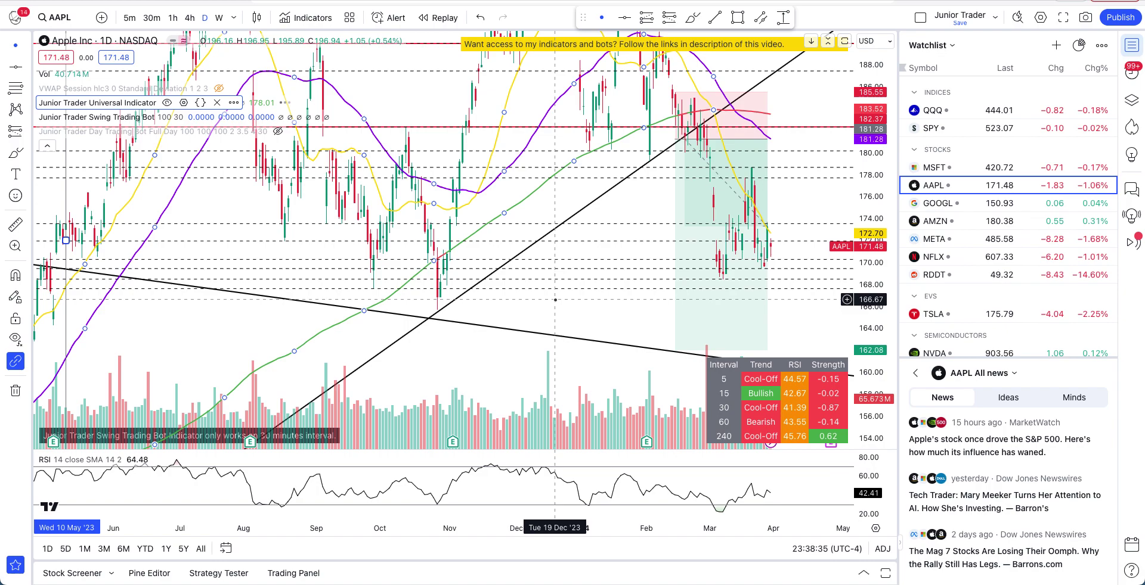
{"action": "scroll", "coordinate": [536, 300], "scroll_direction": "down", "scroll_amount": 4}
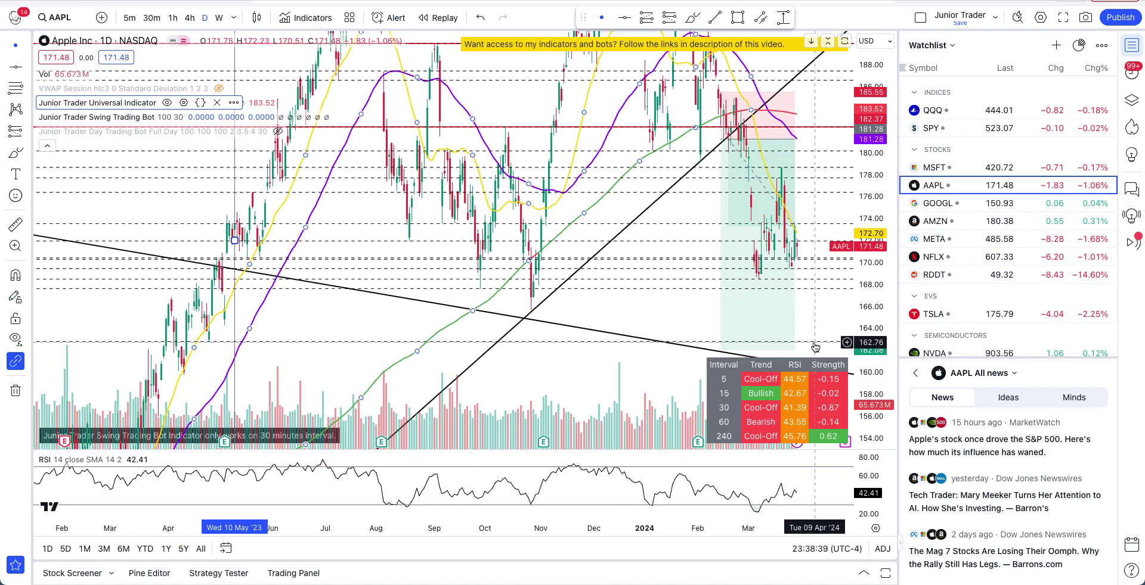
{"action": "scroll", "coordinate": [815, 347], "scroll_direction": "up", "scroll_amount": 5}
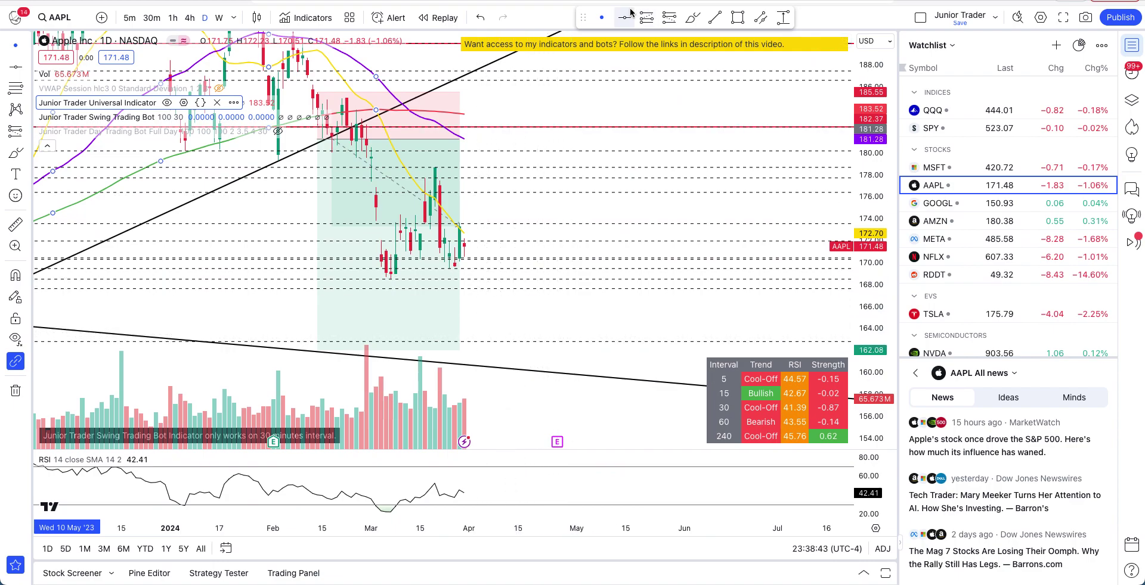
Mark Apple's late-March daily candles near 170 with the Brush, undoing the stroke
{"action": "left_click", "coordinate": [684, 18]}
{"action": "mouse_move", "coordinate": [422, 258]}
{"action": "left_mouse_down"}
{"action": "mouse_move", "coordinate": [399, 280]}
{"action": "mouse_move", "coordinate": [421, 259]}
{"action": "left_mouse_up"}
{"action": "key", "text": "ctrl+z"}
Switch Apple's chart to the one-hour interval and stretch the price scale around the late-March candles
{"action": "left_click", "coordinate": [173, 18]}
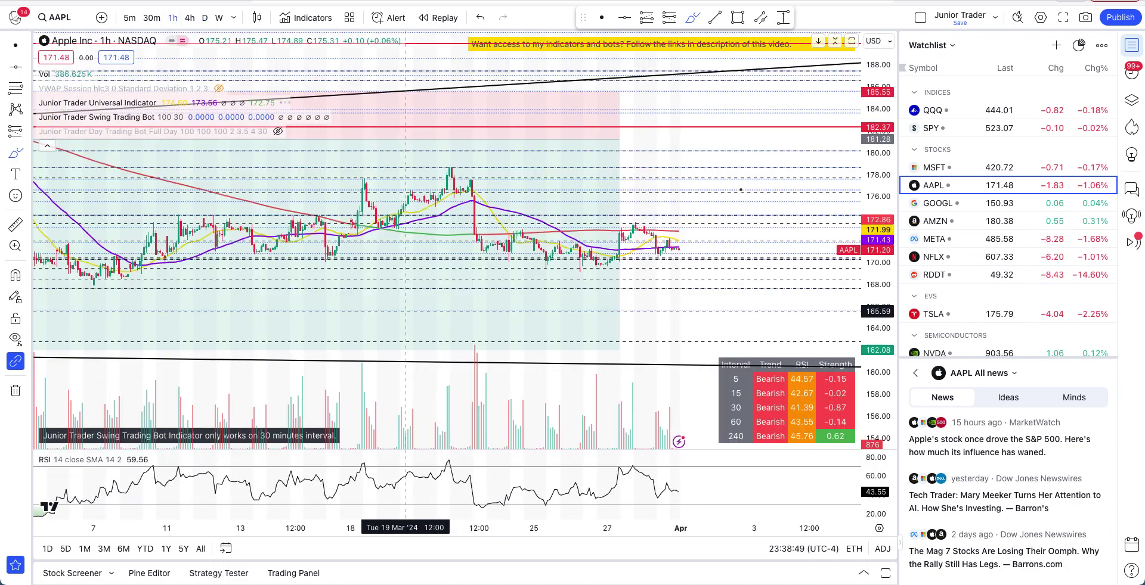
{"action": "left_click_drag", "start_coordinate": [882, 356], "coordinate": [888, 182]}
{"action": "scroll", "coordinate": [713, 102], "scroll_direction": "up", "scroll_amount": 2}
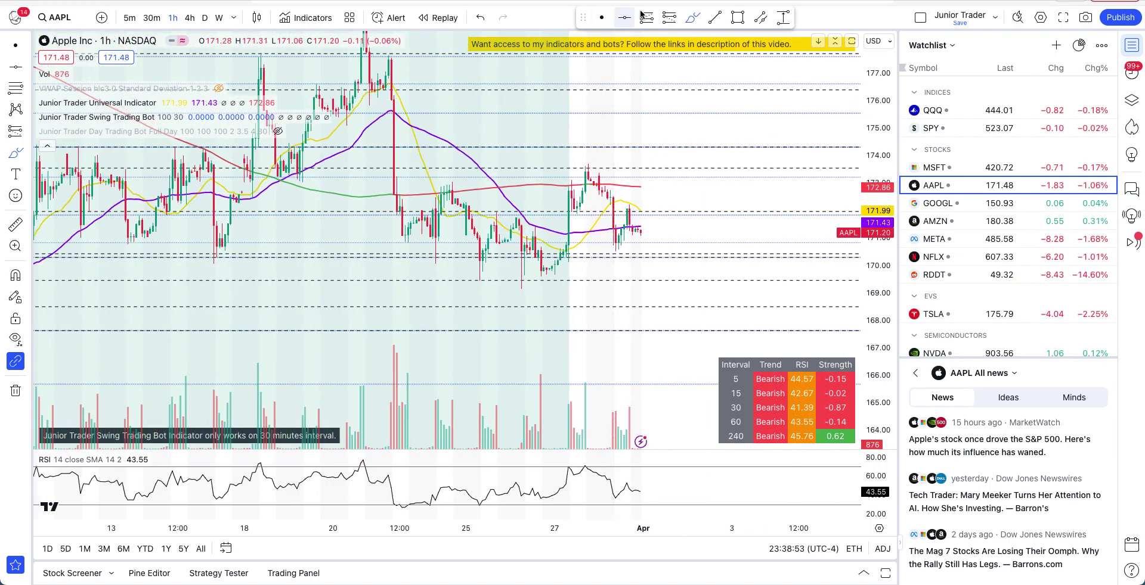
Trace Apple's decline from the late-March peak near 173.5 and the bounce to about 172 with the Brush, undoing the strokes
{"action": "left_click", "coordinate": [689, 20]}
{"action": "mouse_move", "coordinate": [588, 170]}
{"action": "left_mouse_down"}
{"action": "mouse_move", "coordinate": [539, 194]}
{"action": "mouse_move", "coordinate": [580, 223]}
{"action": "left_mouse_up"}
{"action": "key", "text": "ctrl+z"}
{"action": "left_click_drag", "start_coordinate": [587, 170], "coordinate": [615, 192]}
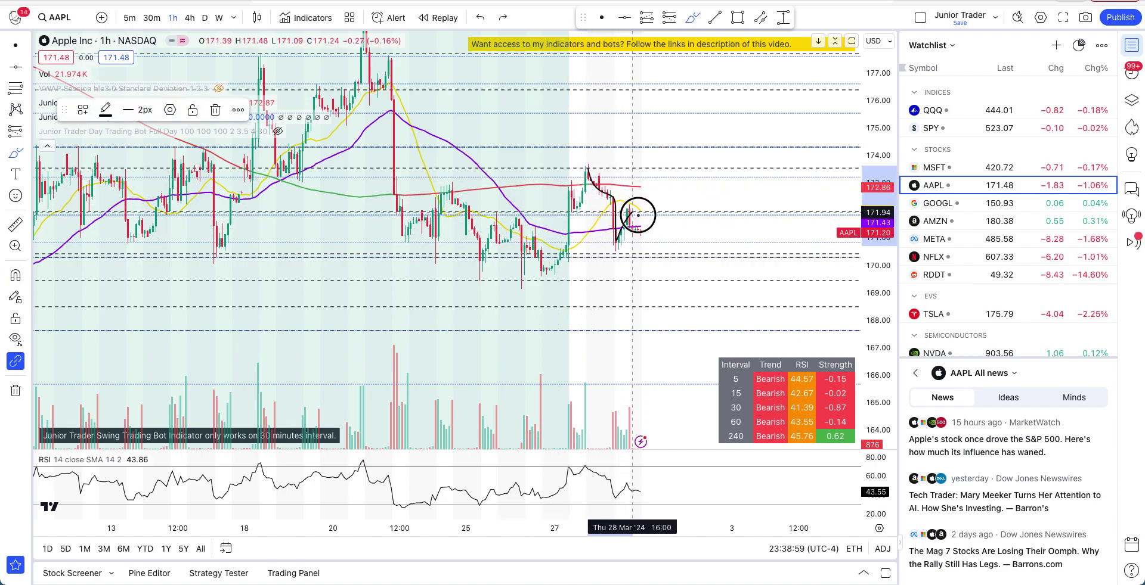
{"action": "scroll", "coordinate": [641, 231], "scroll_direction": "down", "scroll_amount": 4}
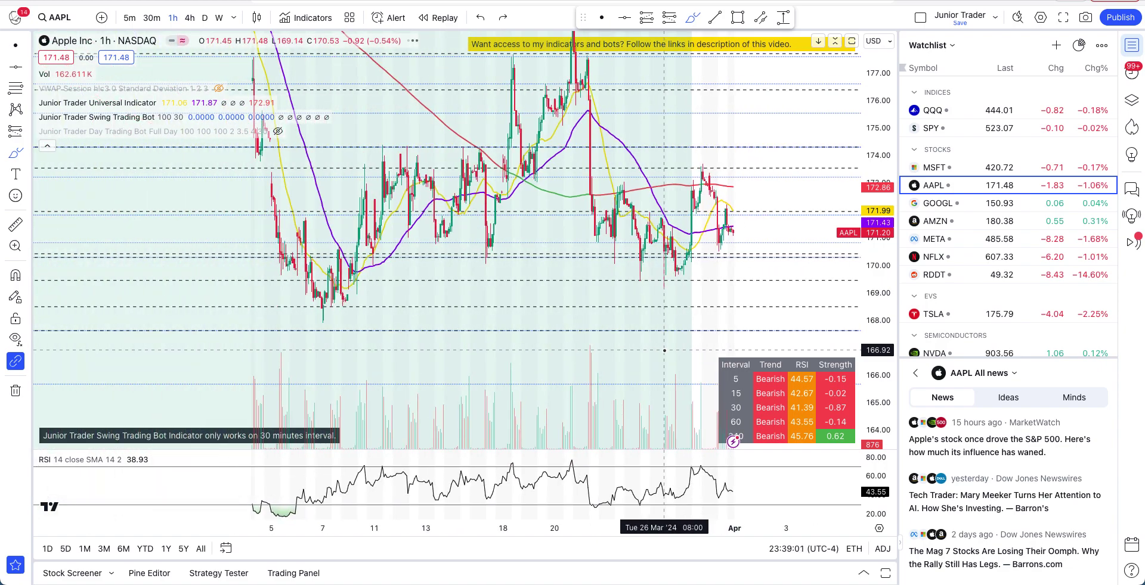
Circle Apple's 27 March hourly candles between about 171 and 173 with the Brush, undoing the strokes
{"action": "left_click_drag", "start_coordinate": [883, 148], "coordinate": [883, 160]}
{"action": "scroll", "coordinate": [638, 197], "scroll_direction": "up", "scroll_amount": 2}
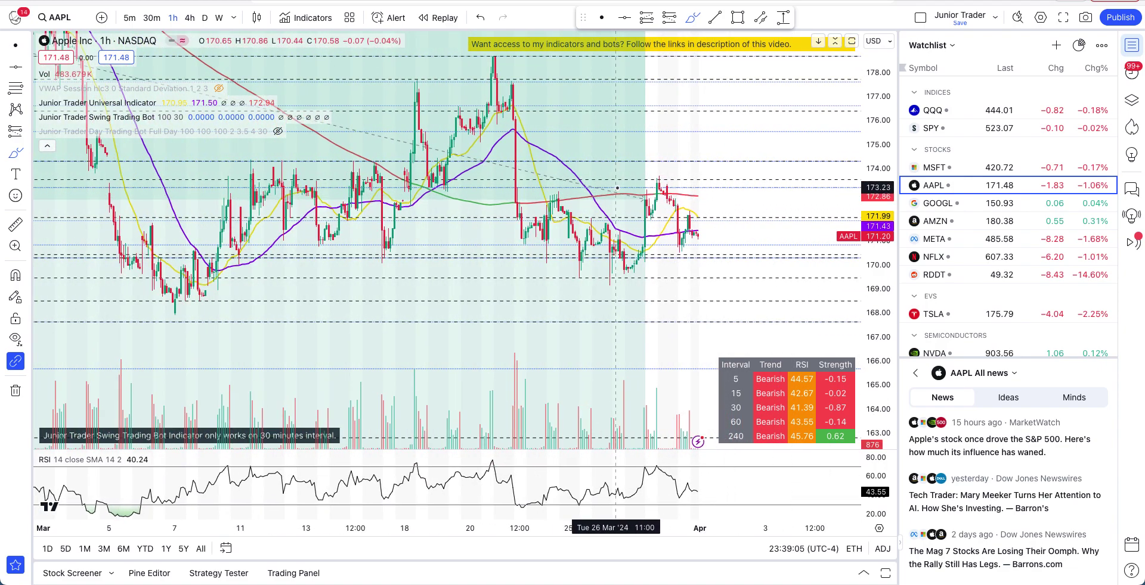
{"action": "left_click", "coordinate": [632, 191]}
{"action": "key", "text": "ctrl+z"}
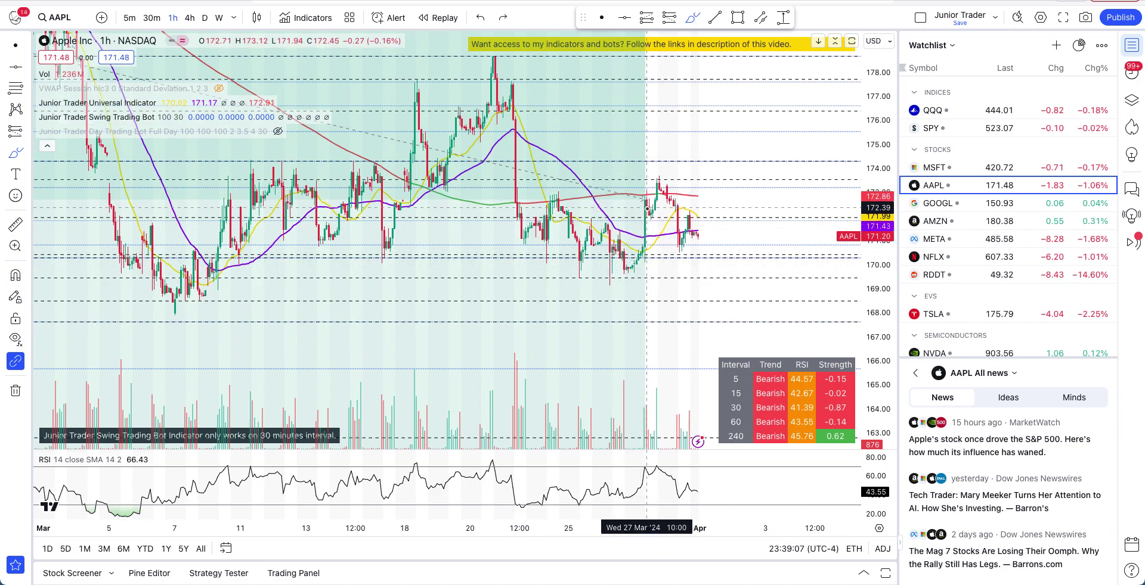
{"action": "mouse_move", "coordinate": [643, 247]}
{"action": "left_mouse_down"}
{"action": "mouse_move", "coordinate": [645, 182]}
{"action": "mouse_move", "coordinate": [649, 231]}
{"action": "left_mouse_up"}
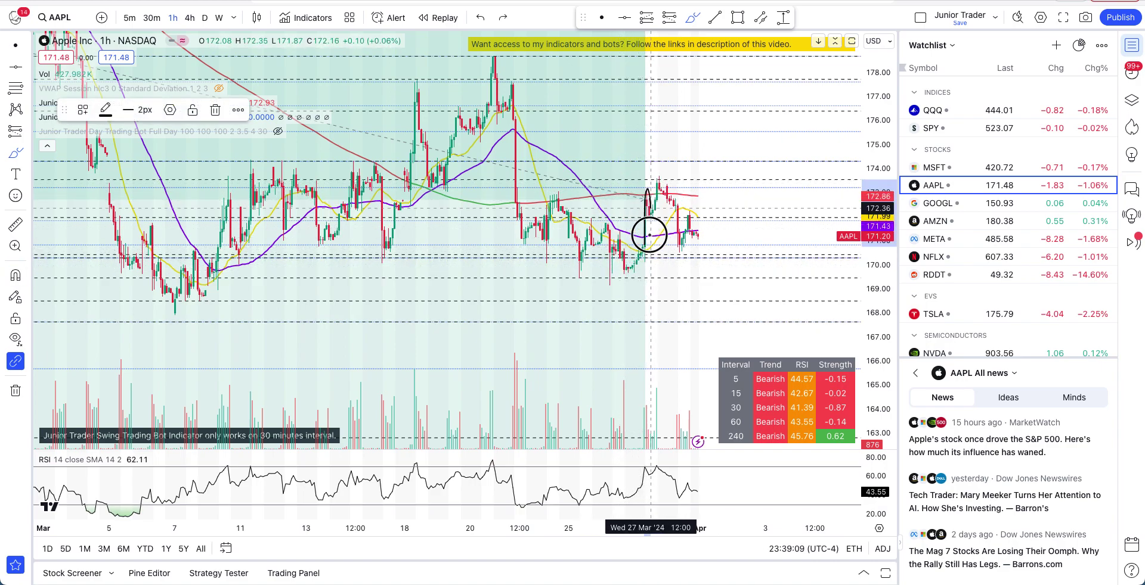
{"action": "key", "text": "ctrl+z"}
Circle Apple's early 28 March hourly candles near 173 with the Brush, undoing the stroke
{"action": "scroll", "coordinate": [620, 226], "scroll_direction": "up", "scroll_amount": 3}
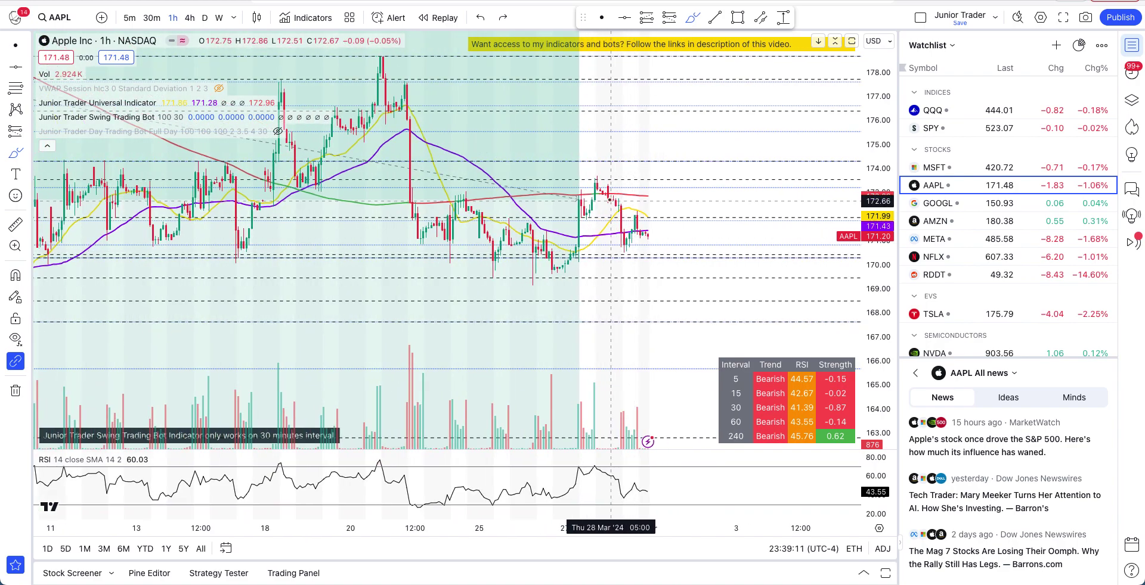
{"action": "left_click_drag", "start_coordinate": [597, 194], "coordinate": [601, 192]}
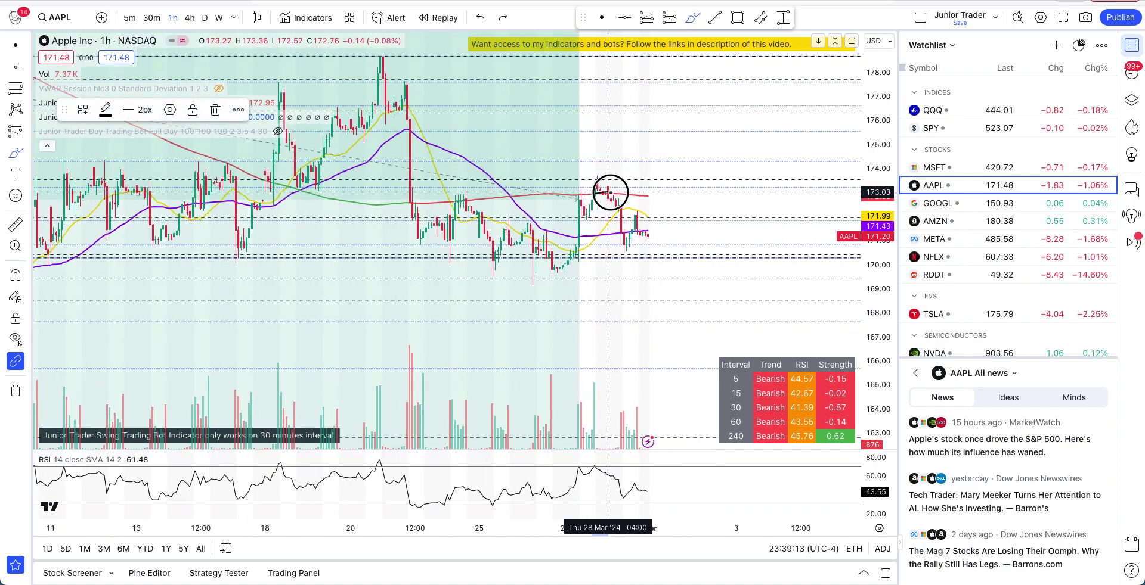
{"action": "key", "text": "ctrl+z"}
Mark Apple's mid-March and late-March hourly price swings around 169 to 171 with the Brush, undoing the strokes
{"action": "scroll", "coordinate": [537, 238], "scroll_direction": "down", "scroll_amount": 3}
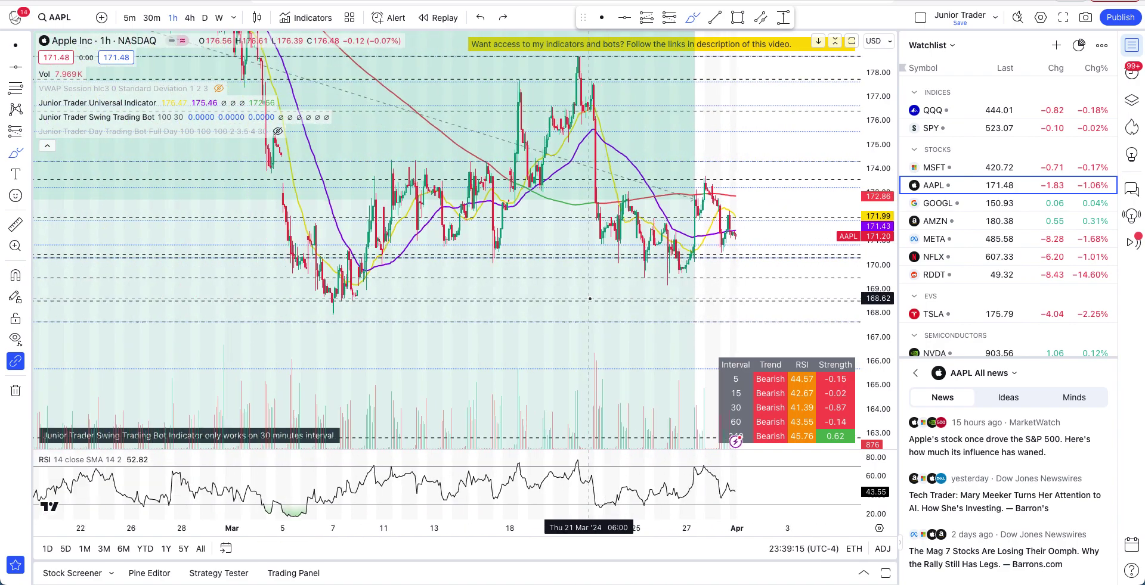
{"action": "left_click_drag", "start_coordinate": [427, 254], "coordinate": [484, 233]}
{"action": "left_click_drag", "start_coordinate": [603, 256], "coordinate": [609, 271]}
{"action": "left_click_drag", "start_coordinate": [677, 293], "coordinate": [687, 275]}
{"action": "mouse_move", "coordinate": [686, 192]}
{"action": "left_mouse_down"}
{"action": "mouse_move", "coordinate": [718, 224]}
{"action": "mouse_move", "coordinate": [686, 195]}
{"action": "left_mouse_up"}
{"action": "key", "text": "ctrl+z"}
{"action": "key", "text": "ctrl+z"}
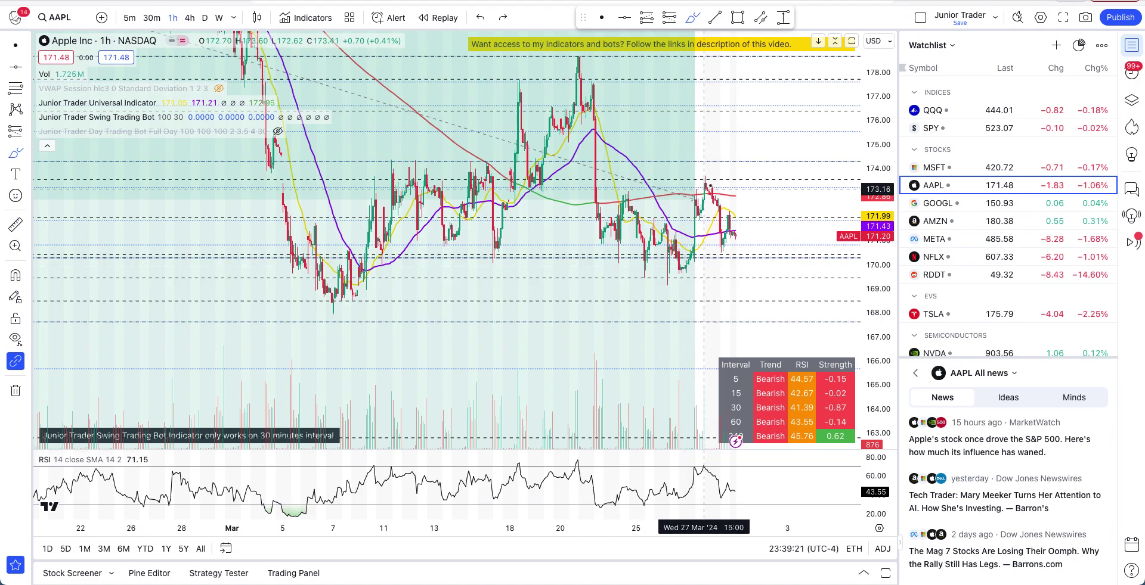
Circle Apple's latest hourly candles and sketch a path falling to about 168.4 on 3 April with the Brush, undoing both strokes
{"action": "scroll", "coordinate": [703, 187], "scroll_direction": "up", "scroll_amount": 3}
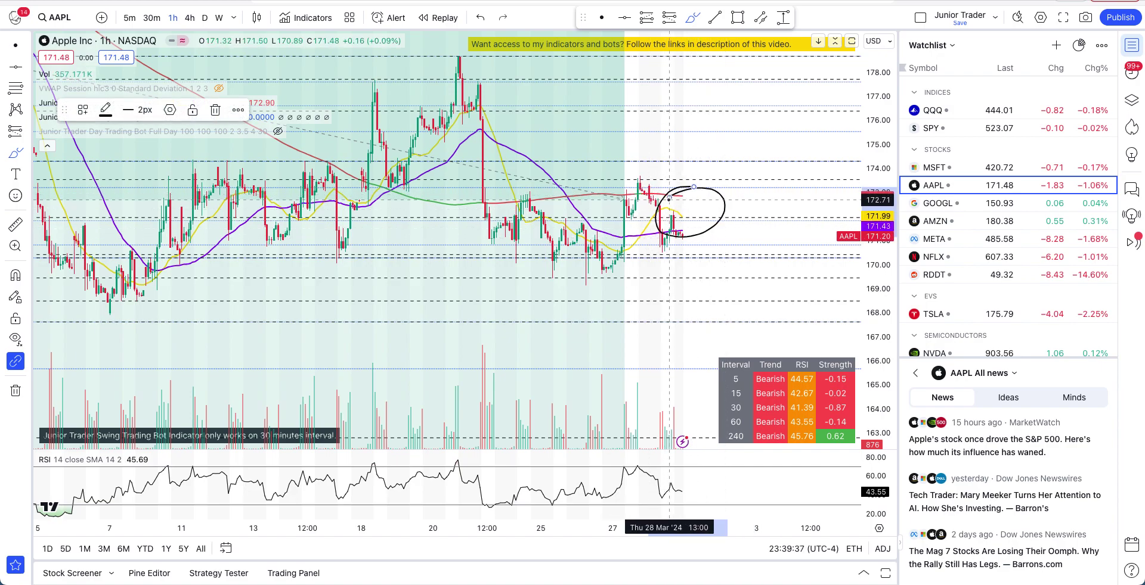
{"action": "mouse_move", "coordinate": [666, 195]}
{"action": "left_mouse_down"}
{"action": "mouse_move", "coordinate": [670, 225]}
{"action": "mouse_move", "coordinate": [707, 280]}
{"action": "mouse_move", "coordinate": [761, 305]}
{"action": "left_mouse_up"}
{"action": "key", "text": "ctrl+z"}
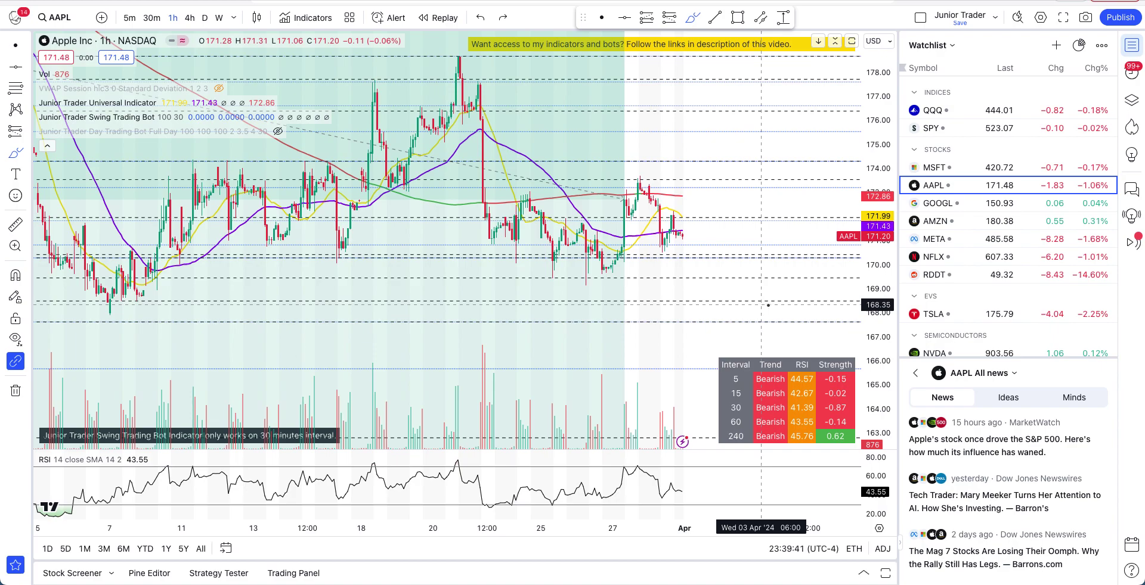
Return the chart to the daily interval and open GOOGL from the watchlist
{"action": "left_click", "coordinate": [204, 17]}
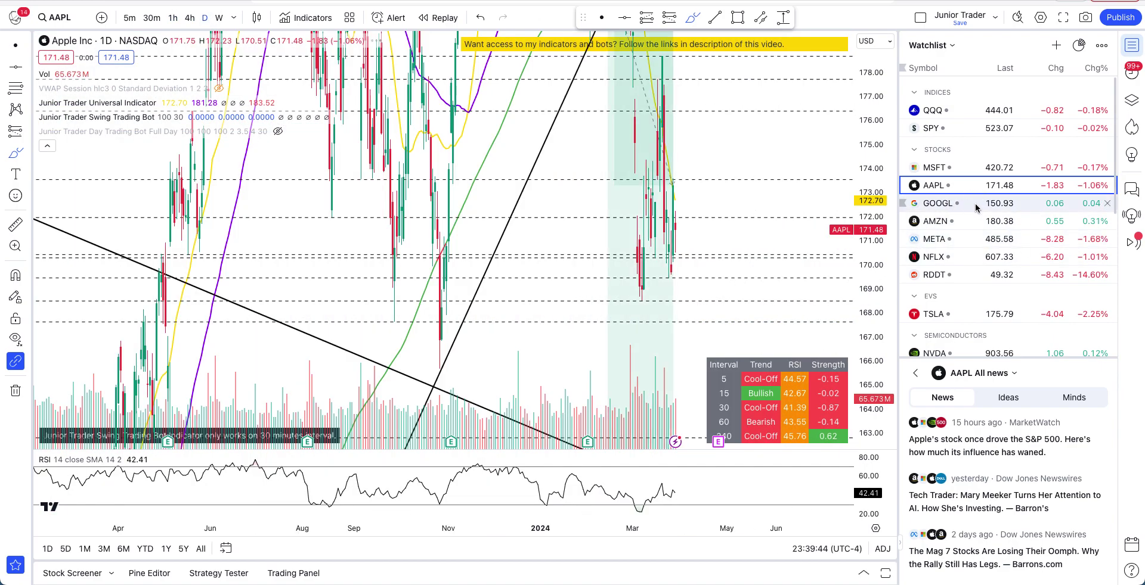
{"action": "left_click", "coordinate": [976, 207]}
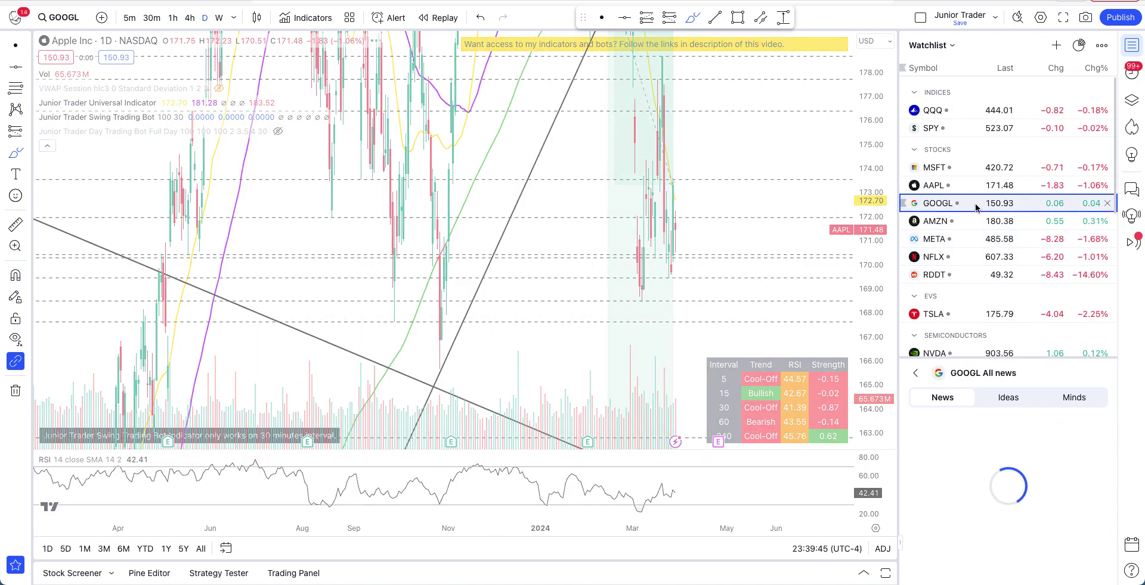